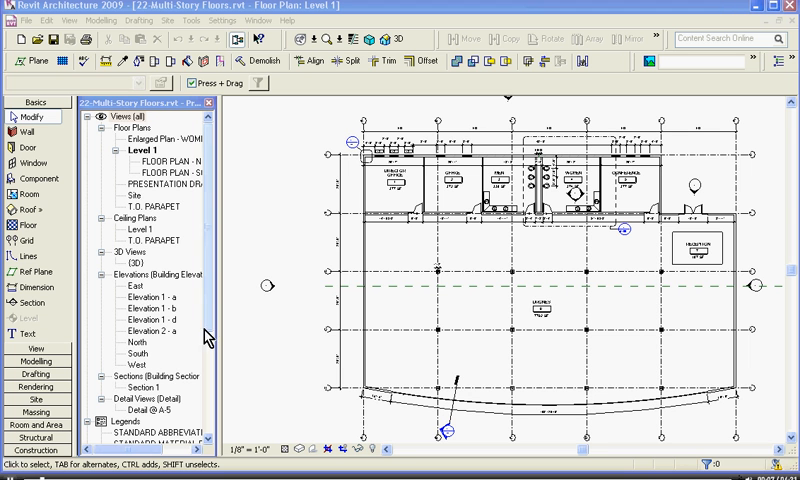
- Open the North elevation view from the Project Browser
left_click(138, 350)
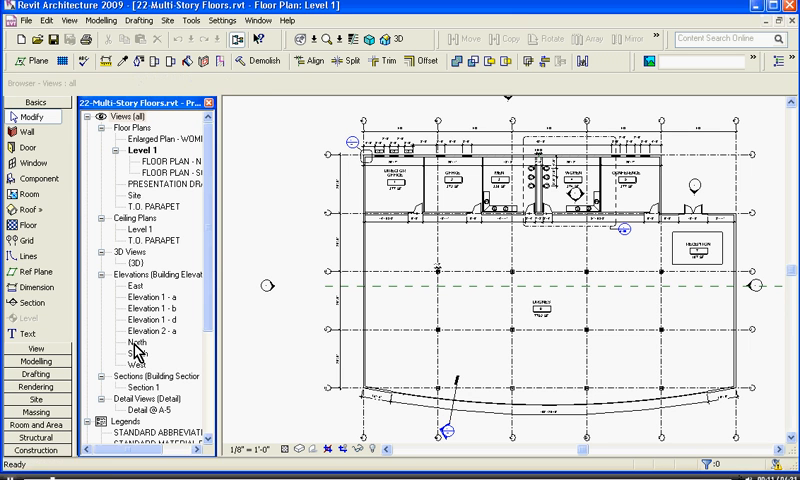
double_click(136, 344)
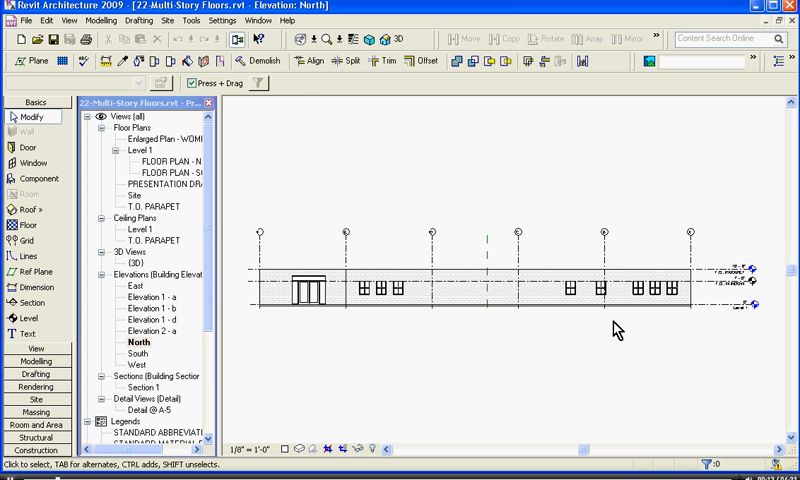
scroll(698, 298, "up", 2)
scroll(698, 298, "up", 2)
scroll(698, 298, "up", 1)
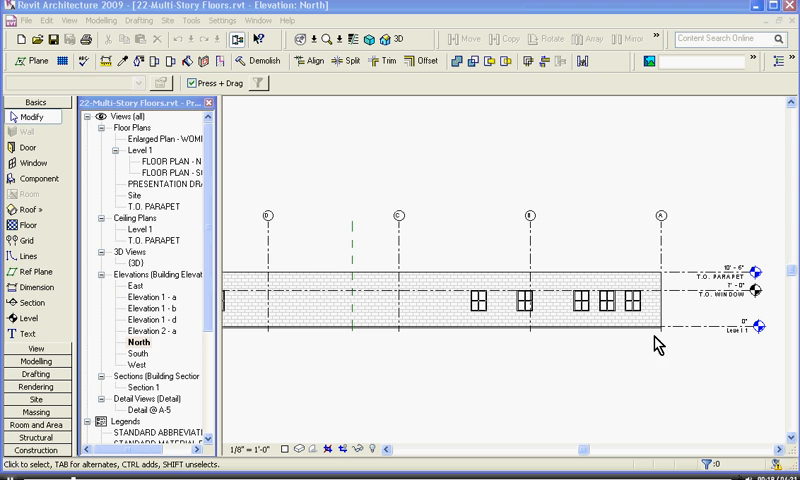
scroll(670, 375, "down", 1)
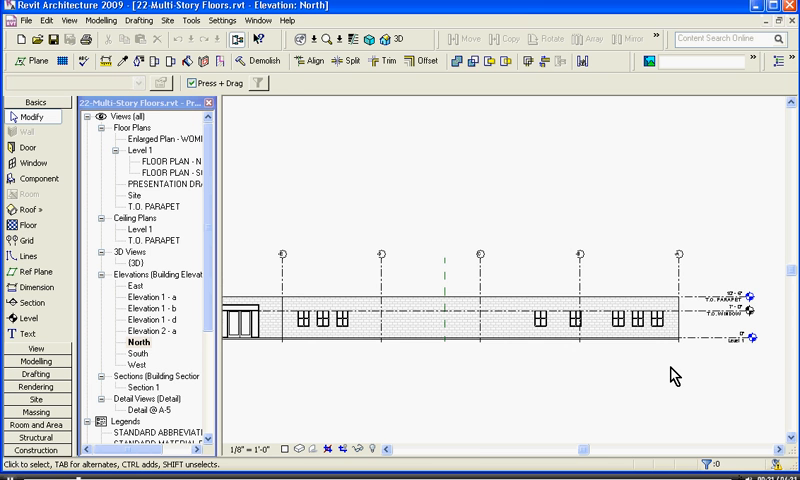
scroll(673, 362, "up", 2)
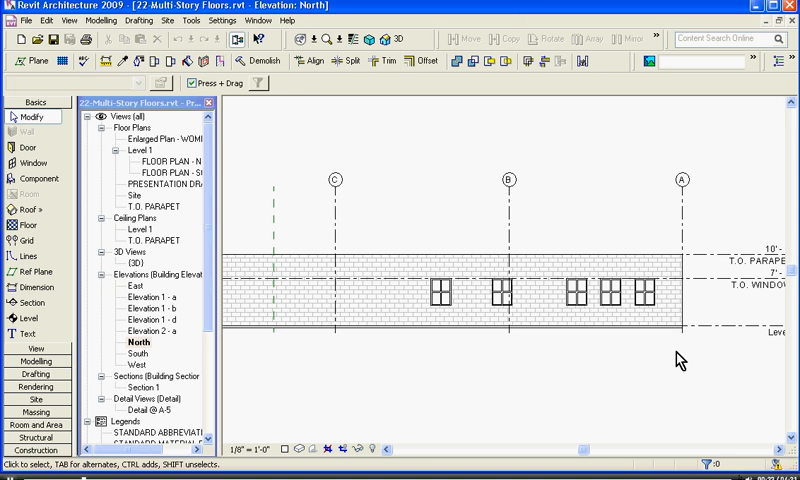
scroll(675, 339, "down", 1)
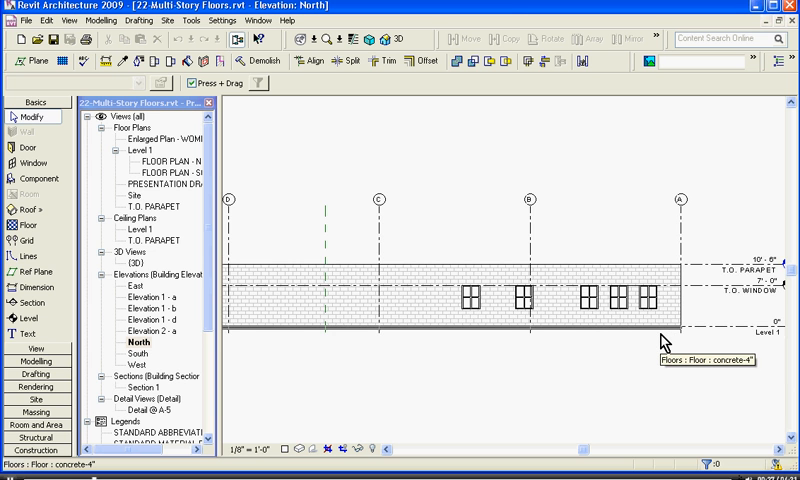
scroll(660, 342, "down", 2)
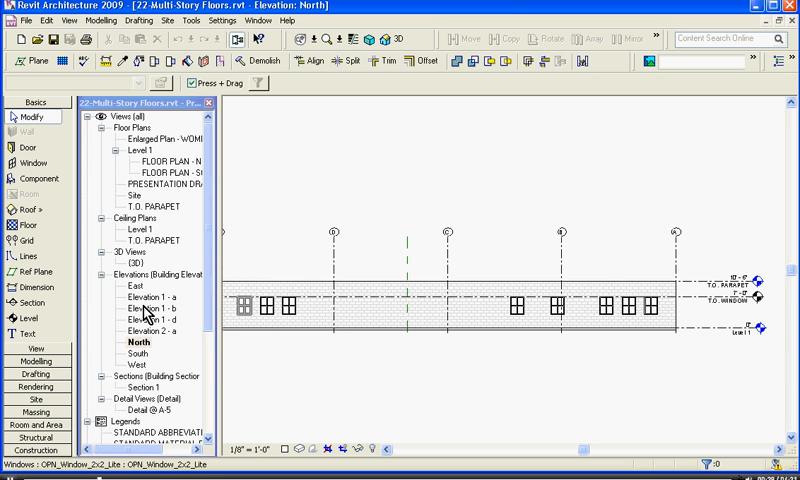
- Draw two new levels across the building above the parapet, Level 5 and Level 6
left_click(28, 318)
scroll(400, 305, "down", 2)
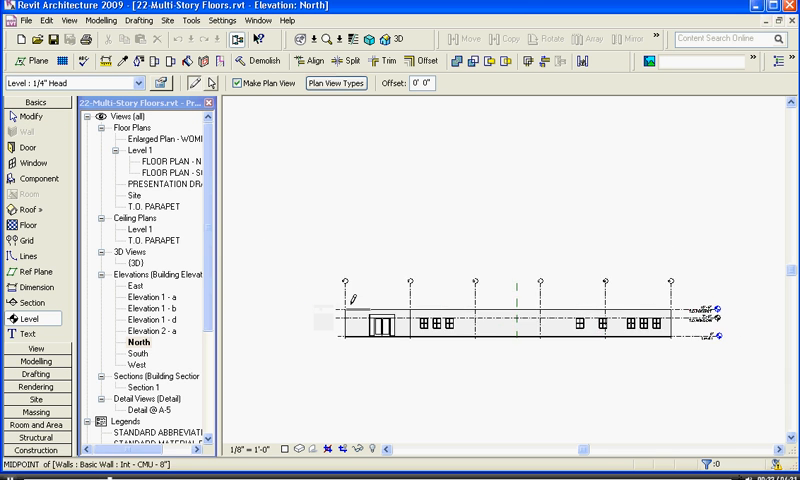
scroll(323, 298, "up", 3)
left_click(323, 298)
scroll(323, 295, "down", 2)
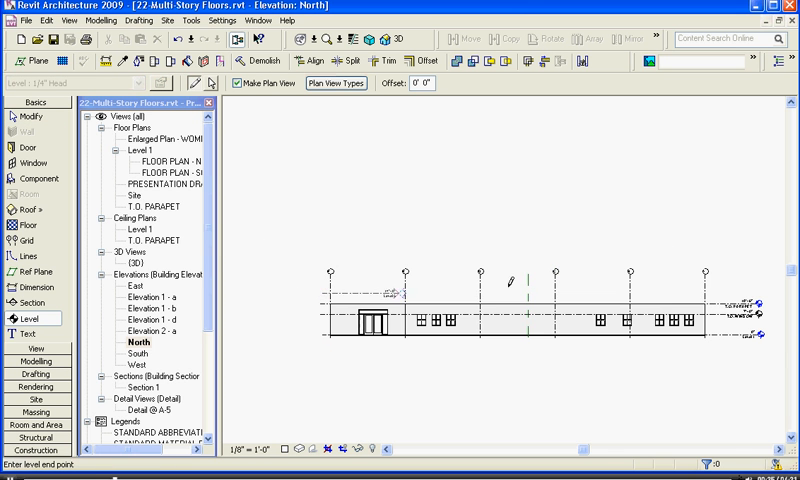
left_click(745, 293)
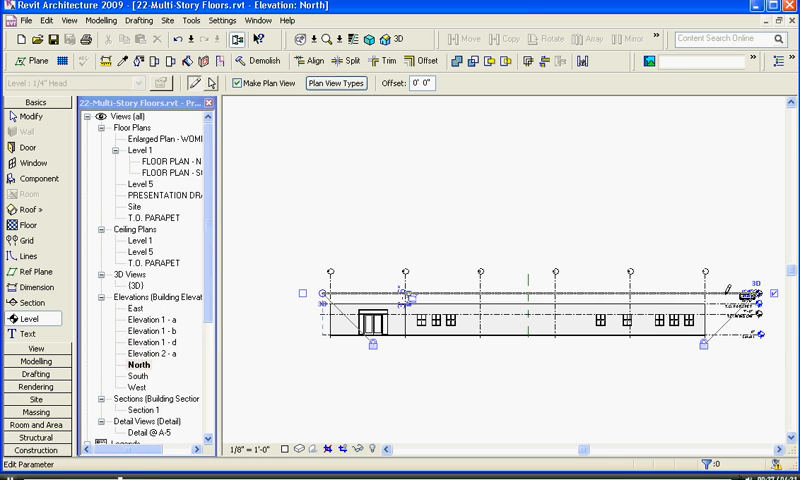
scroll(405, 294, "up", 2)
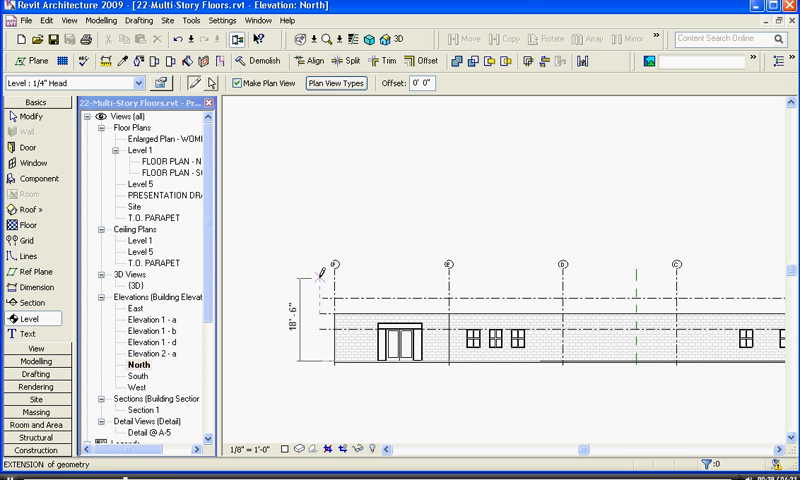
left_click(350, 300)
scroll(441, 276, "down", 2)
left_click(698, 277)
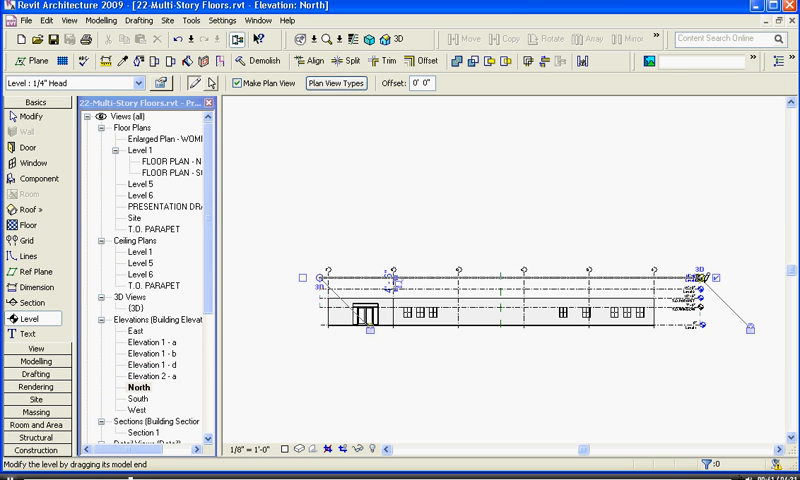
scroll(700, 285, "up", 2)
scroll(697, 305, "up", 3)
key("Escape")
scroll(669, 320, "up", 2)
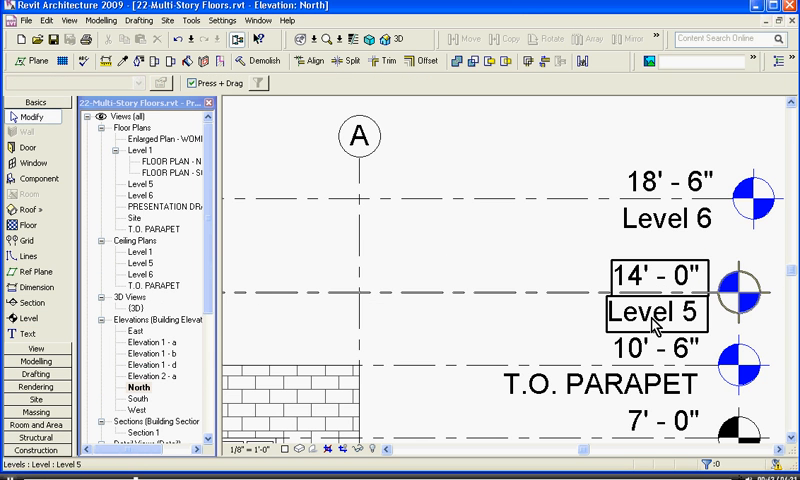
- Rename Level 5 to SECOND FLOOR with matching views and set its elevation to 11'-6"
left_click(648, 321)
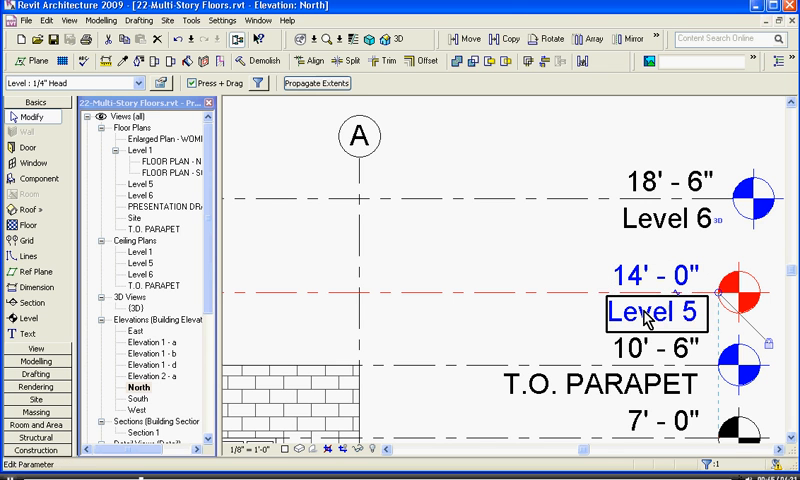
left_click(650, 320)
type("S")
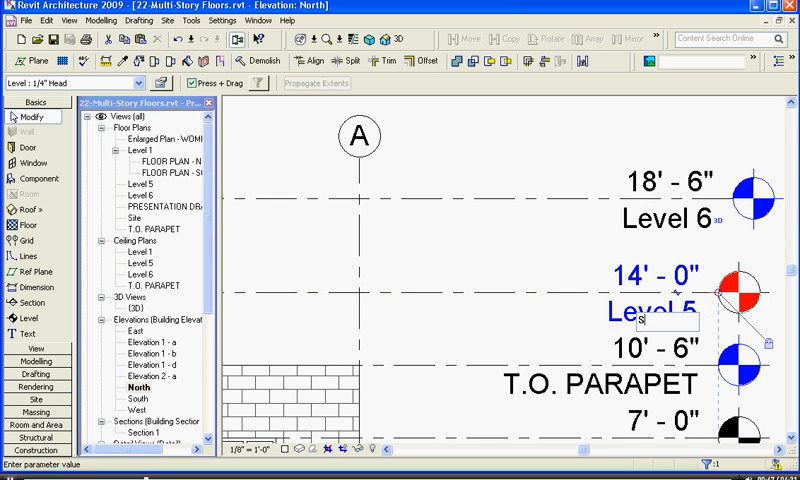
type("OOR")
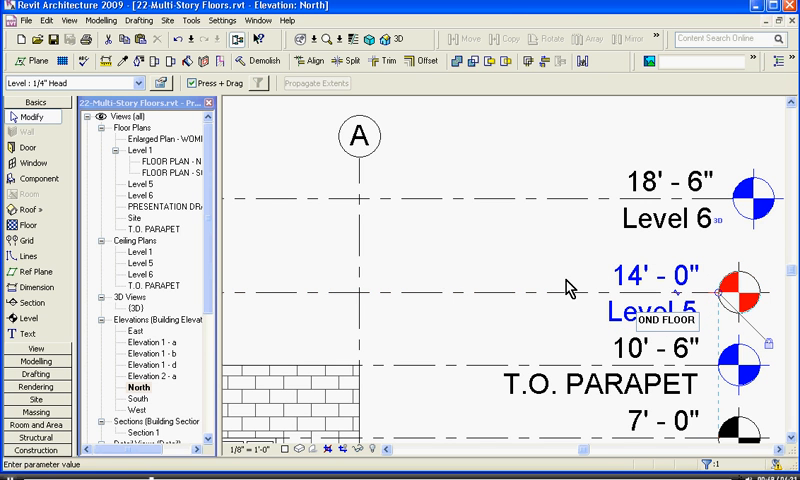
key("Return")
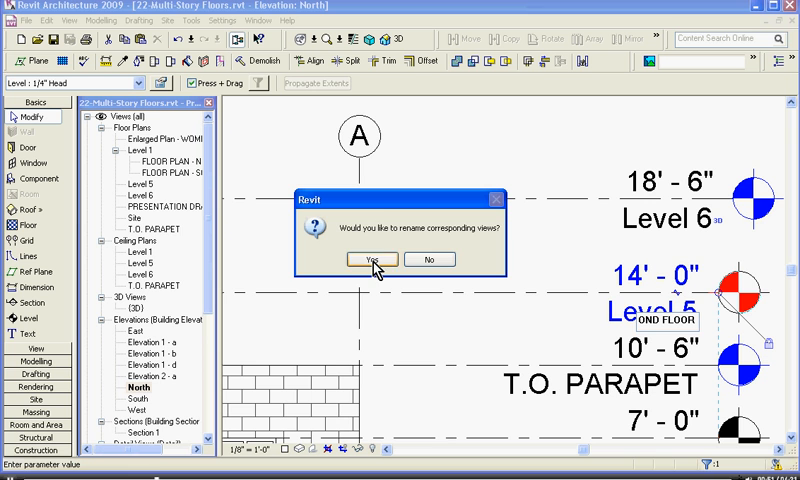
left_click(372, 261)
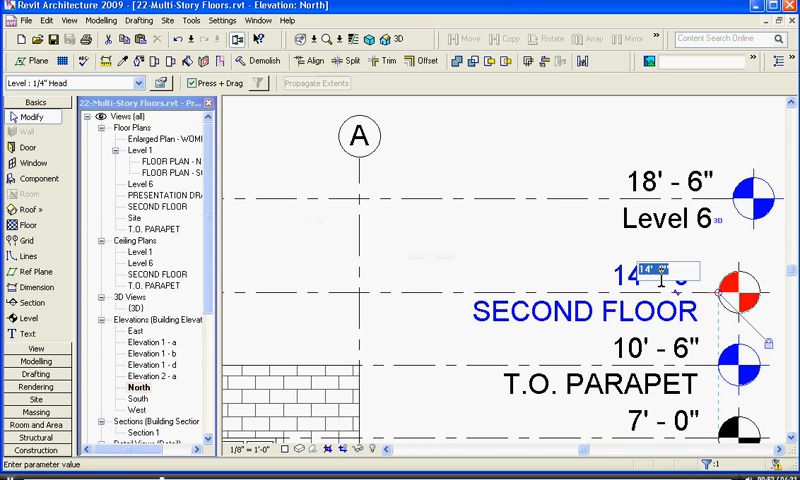
type("11 6")
key("Return")
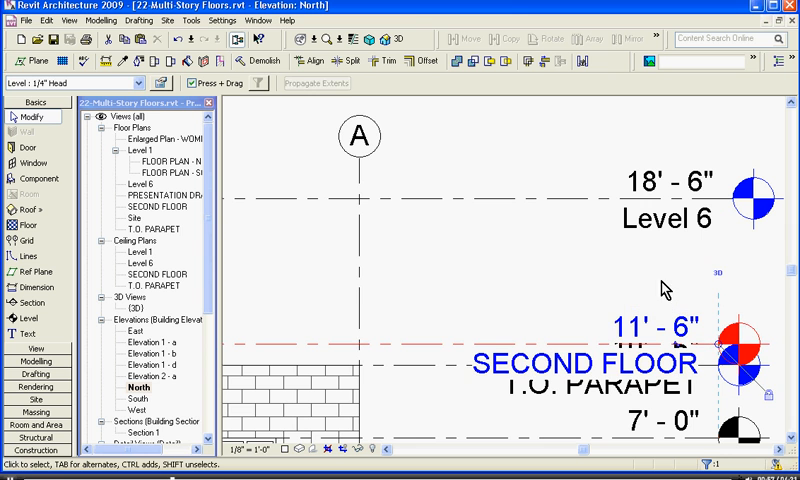
left_click(405, 365)
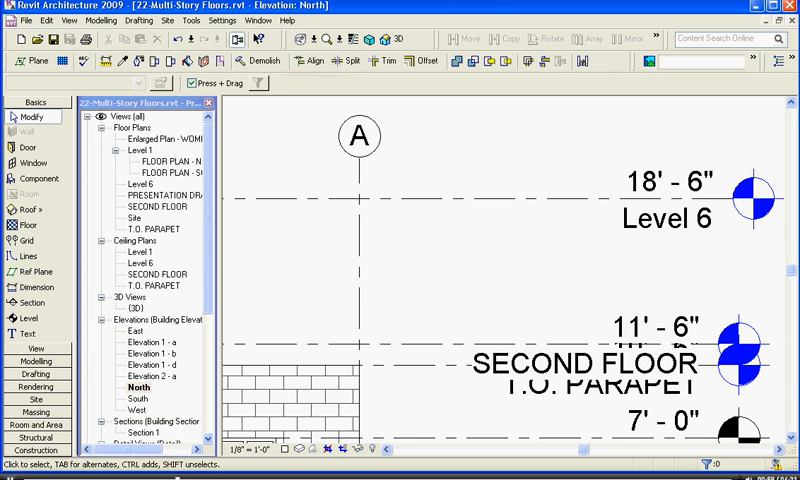
- Rename Level 6 to THIRD FLOOR with matching views and set its elevation to 22'-0"
double_click(654, 226)
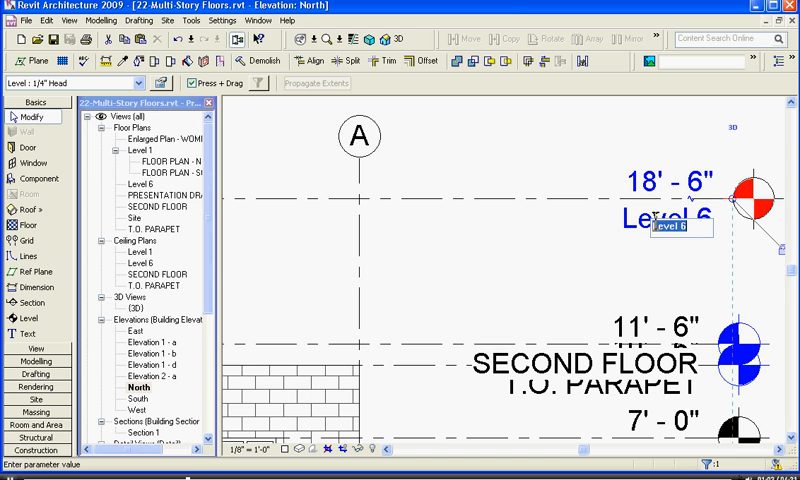
type("THIR")
type("OOR")
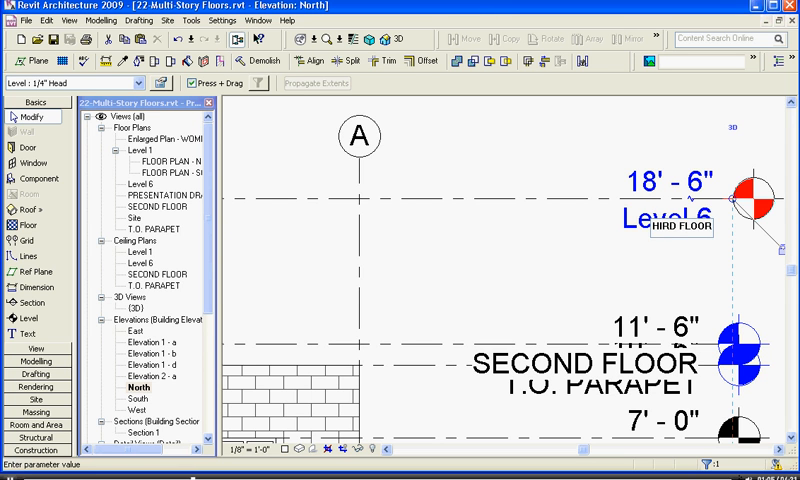
key("Return")
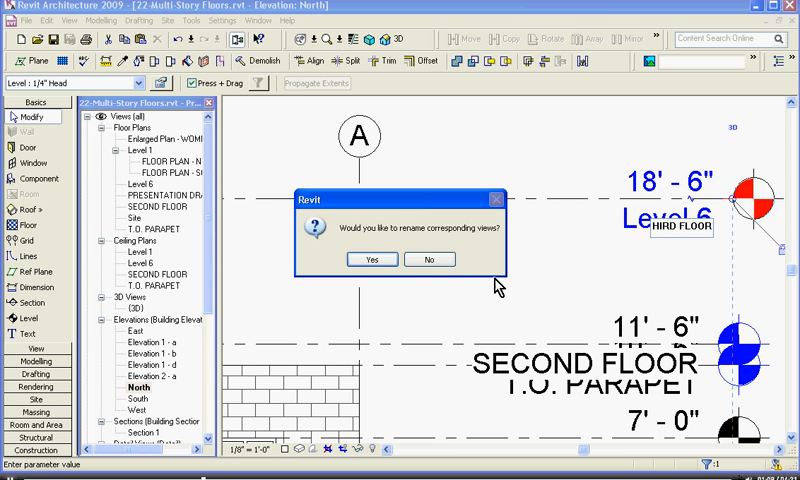
left_click(368, 262)
left_click(370, 260)
left_click(646, 184)
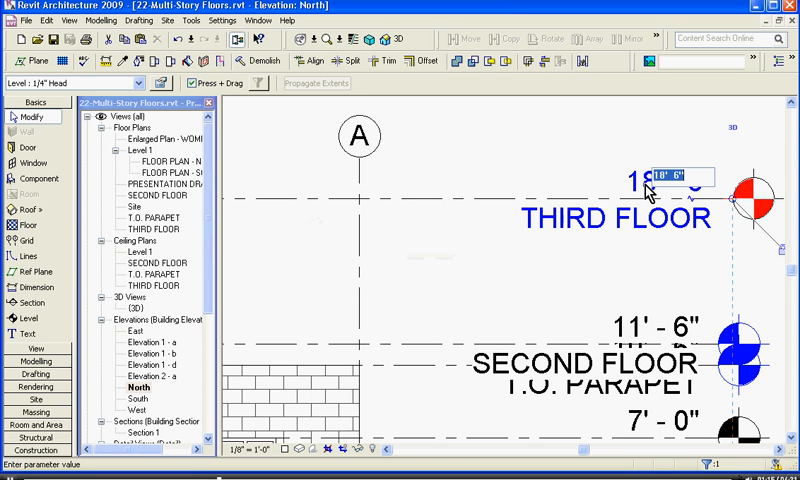
type("22")
left_click(614, 259)
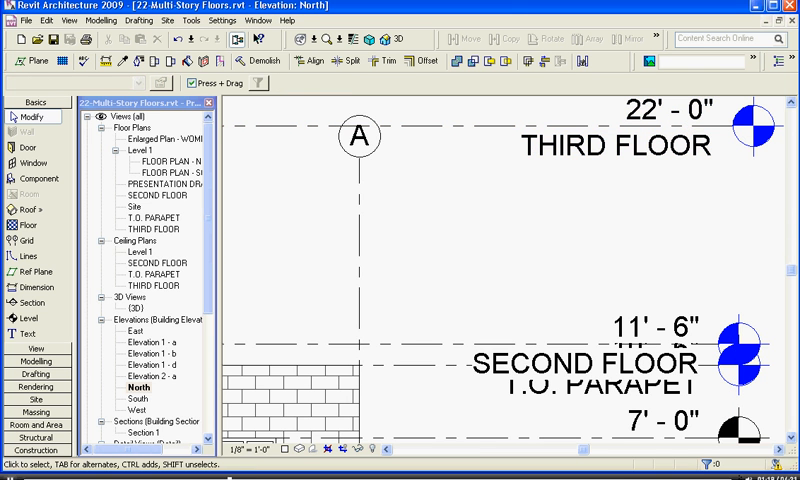
scroll(530, 383, "down", 2)
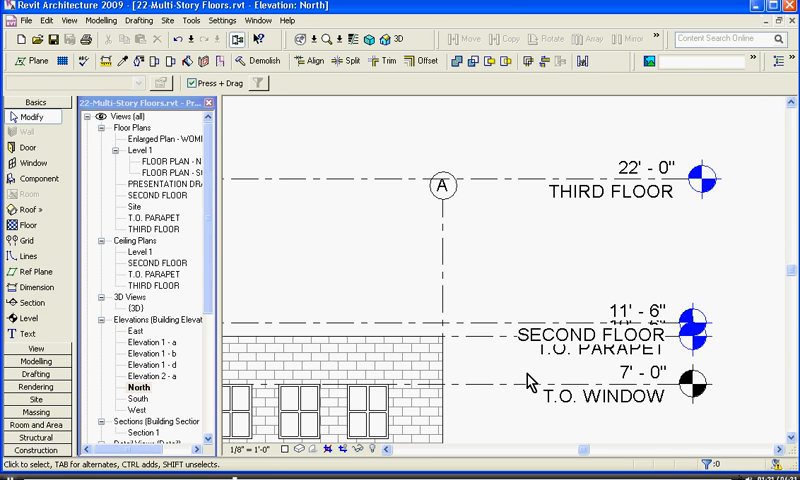
scroll(515, 385, "down", 1)
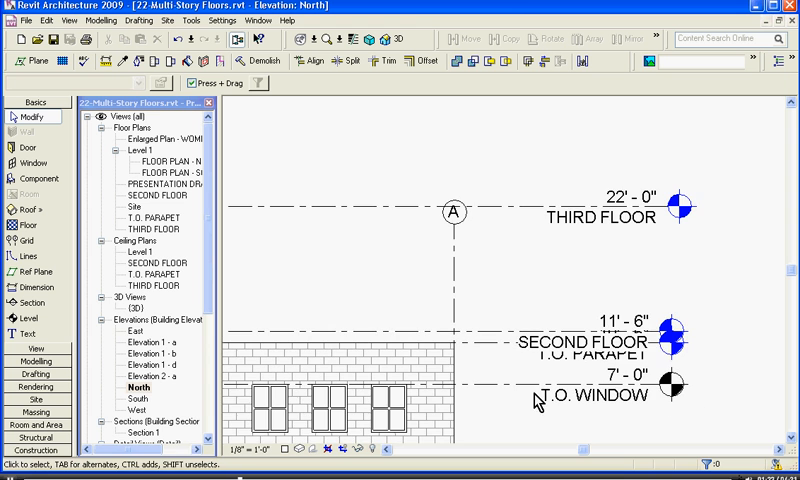
scroll(464, 352, "up", 1)
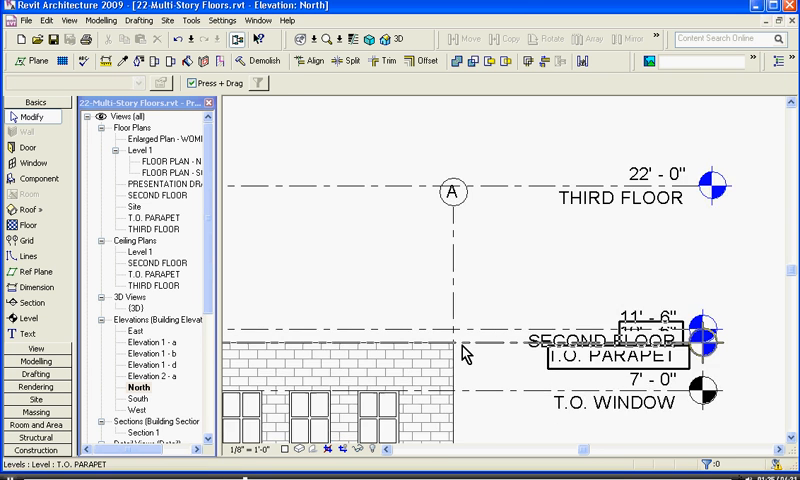
scroll(463, 352, "up", 1)
- Check in Element Properties that the brick wall's Top Constraint is up to T.O. PARAPET
left_click(436, 366)
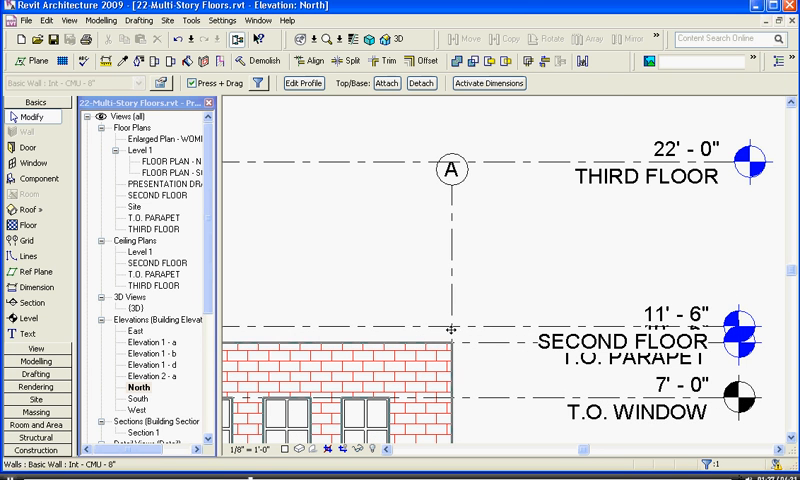
left_click(161, 83)
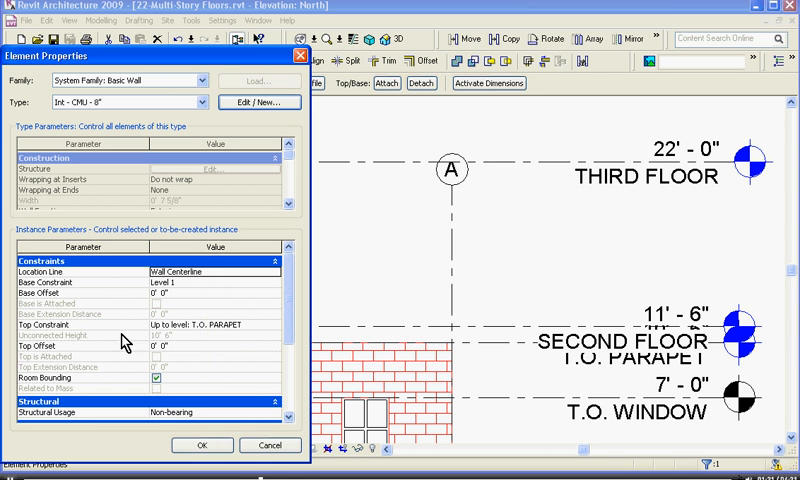
left_click(203, 450)
- Raise the T.O. PARAPET level to 33'-0" so the constrained brick wall follows it
left_click(506, 345)
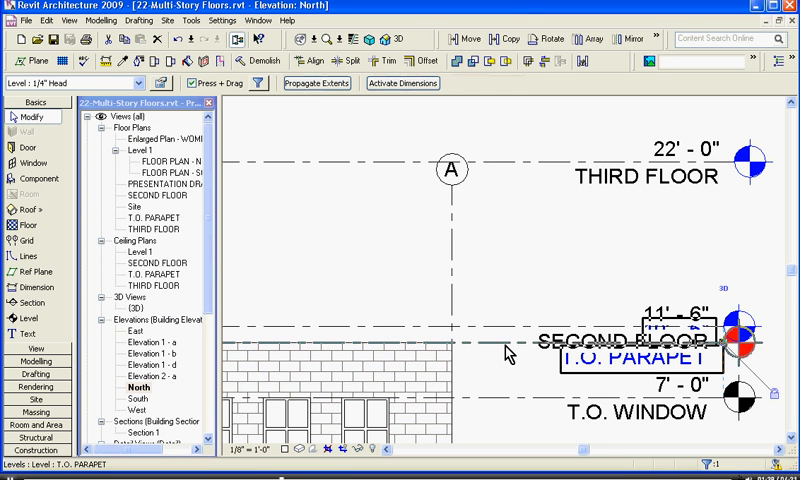
left_click_drag(495, 325, 504, 262)
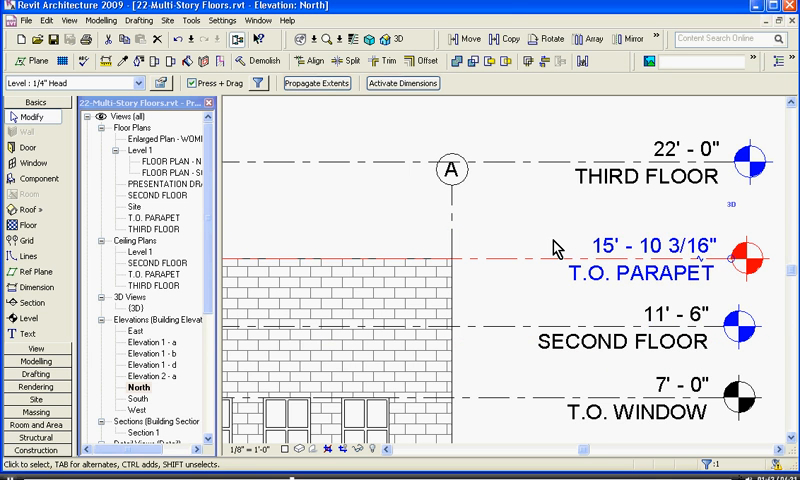
left_click(666, 246)
type("33")
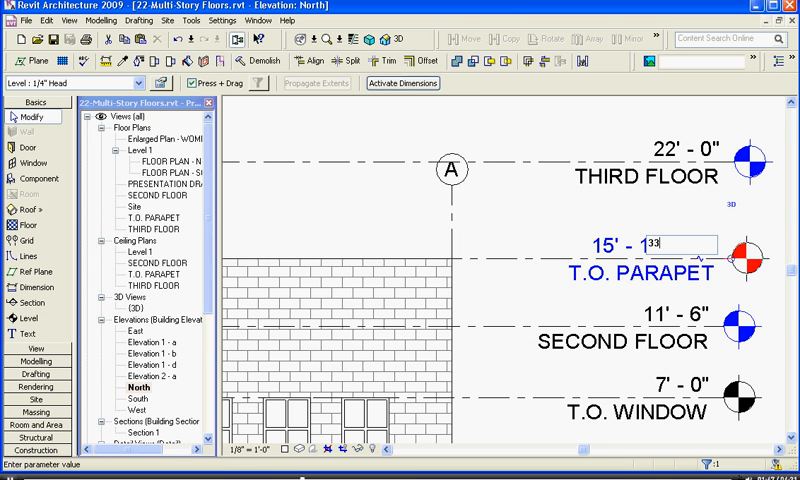
key("Return")
scroll(556, 300, "down", 2)
scroll(565, 355, "down", 2)
scroll(680, 262, "down", 1)
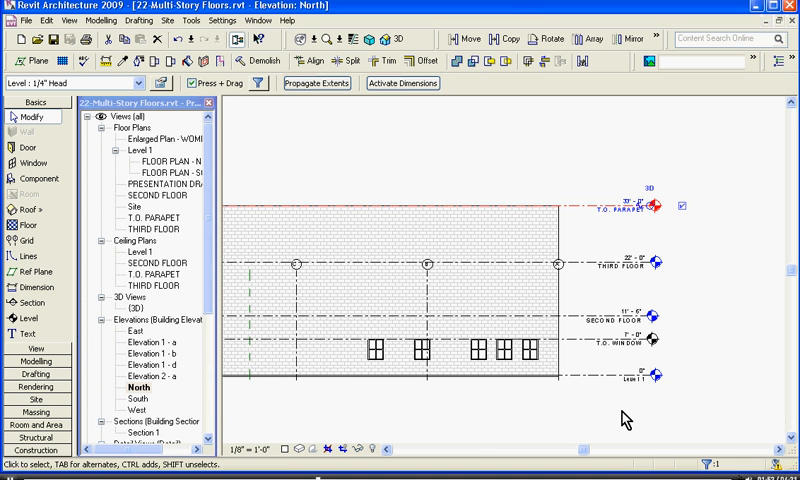
middle_click_drag(626, 420, 610, 378)
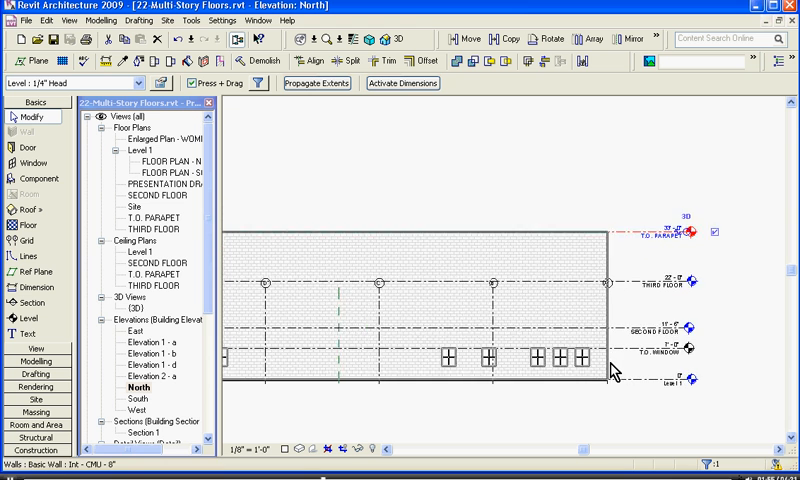
scroll(604, 393, "up", 2)
scroll(604, 393, "up", 2)
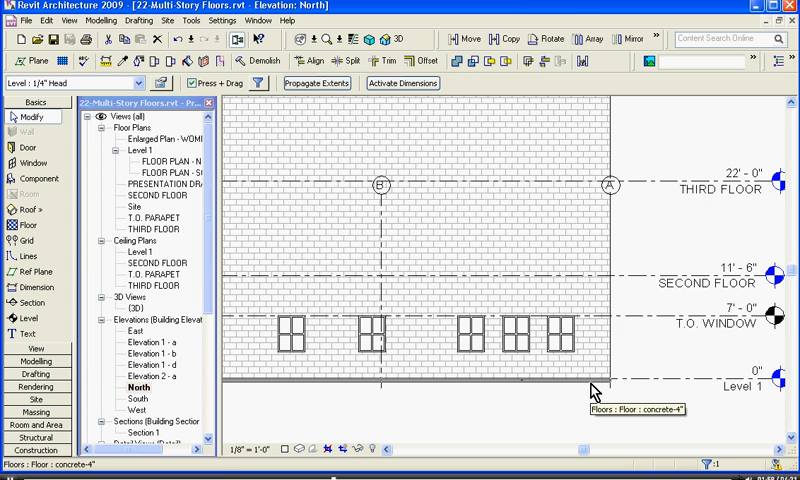
- Copy the ground floor slab upward by the distance to the SECOND FLOOR level
left_click(591, 390)
scroll(709, 375, "down", 1)
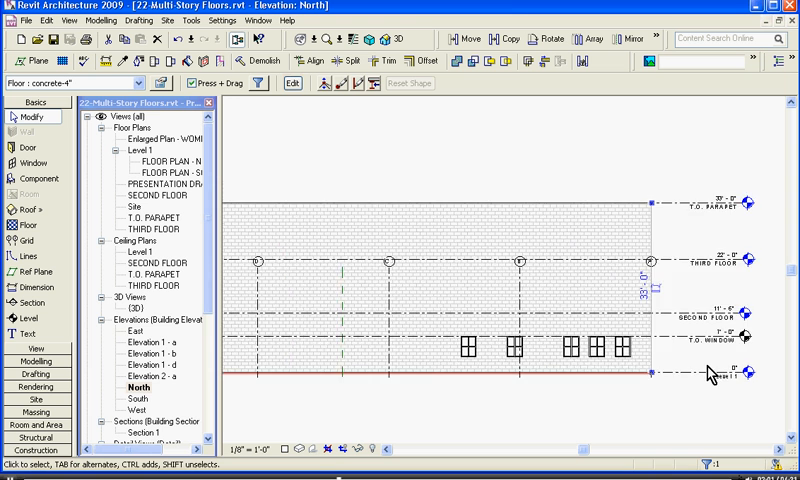
scroll(709, 375, "down", 1)
scroll(709, 375, "down", 1)
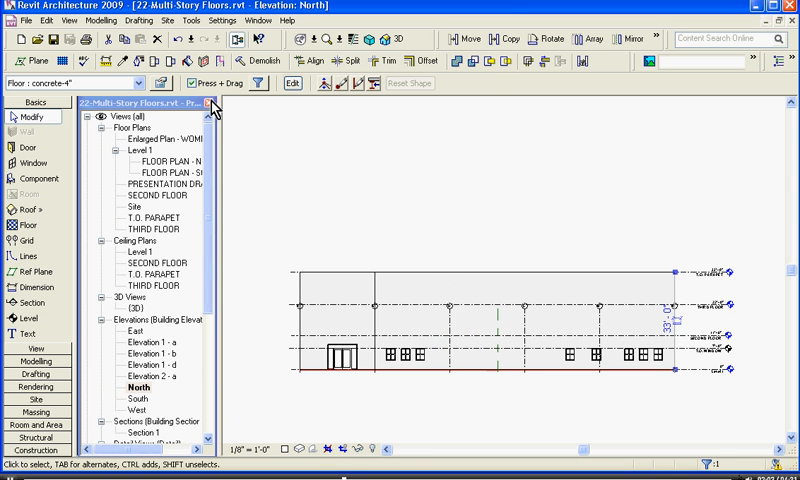
left_click(507, 46)
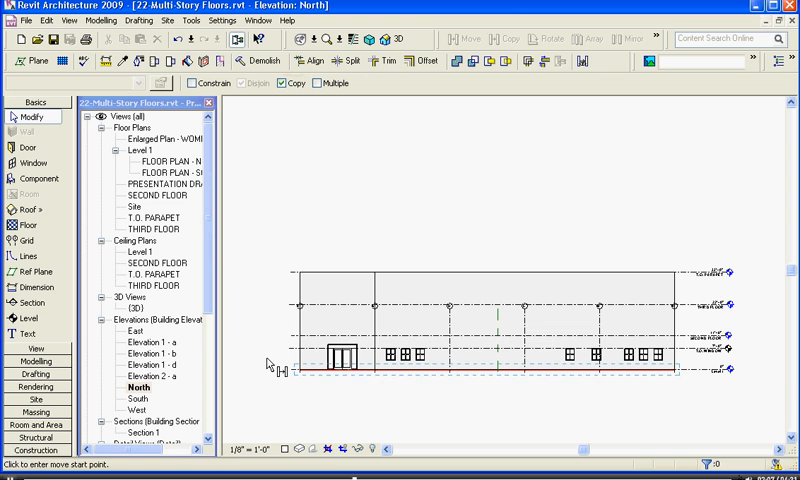
left_click(268, 366)
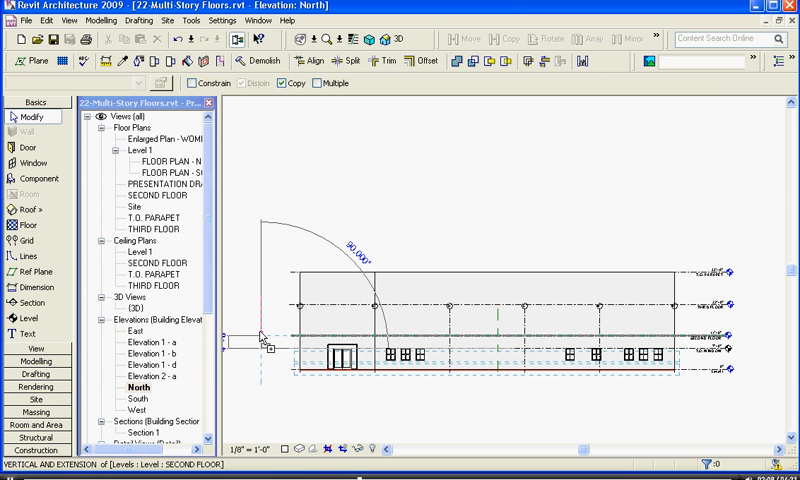
type("1")
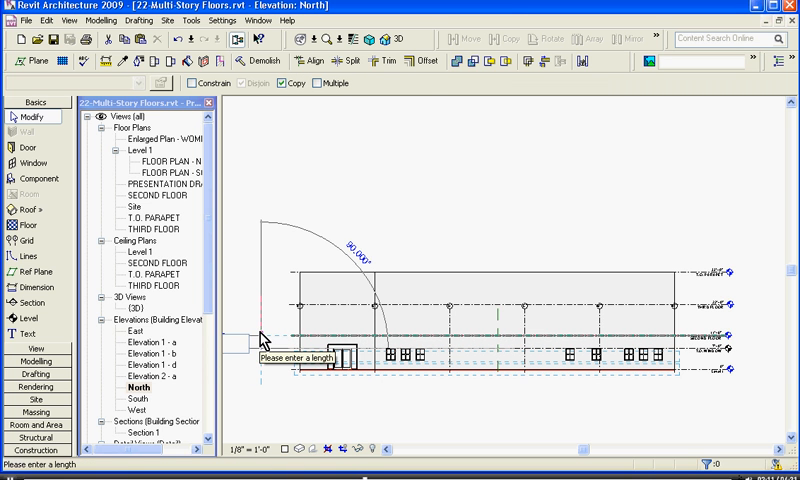
key("Return")
scroll(680, 338, "up", 2)
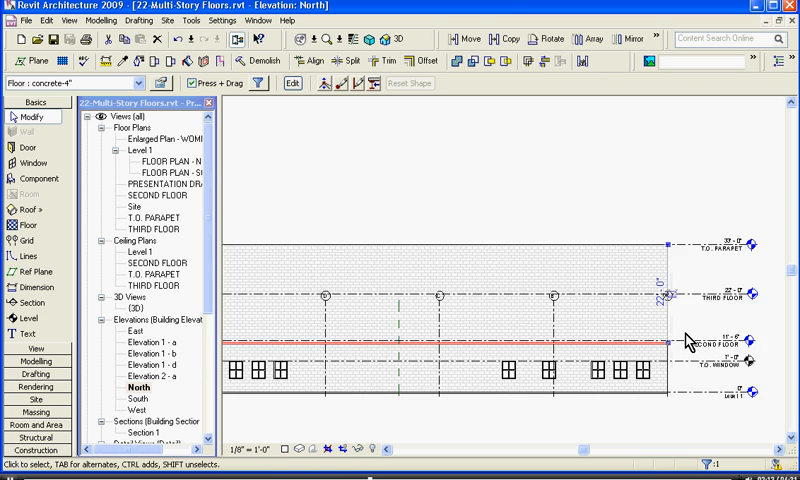
scroll(684, 346, "up", 2)
scroll(655, 358, "up", 2)
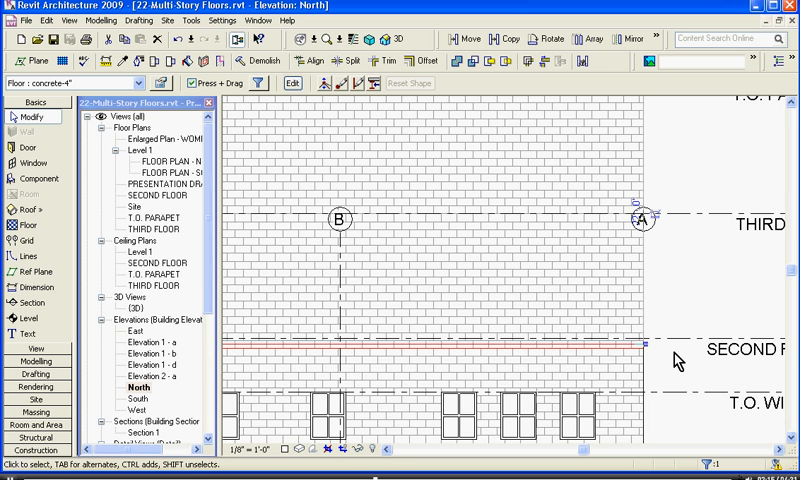
scroll(670, 357, "down", 1)
scroll(648, 354, "down", 1)
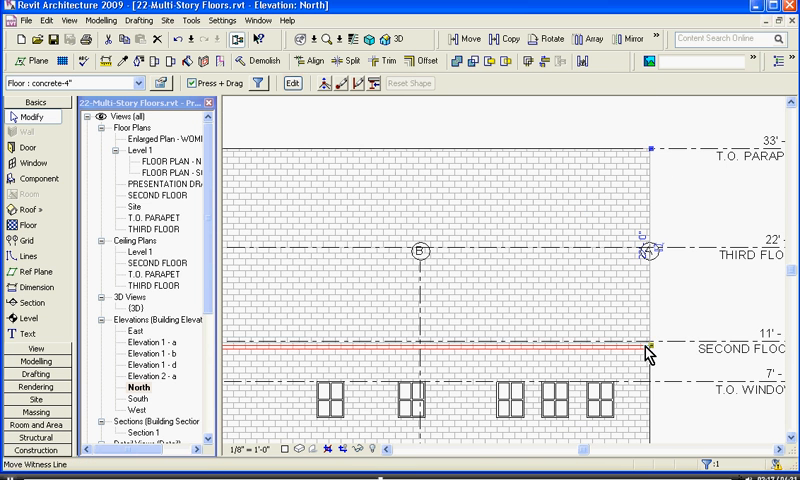
key("Escape")
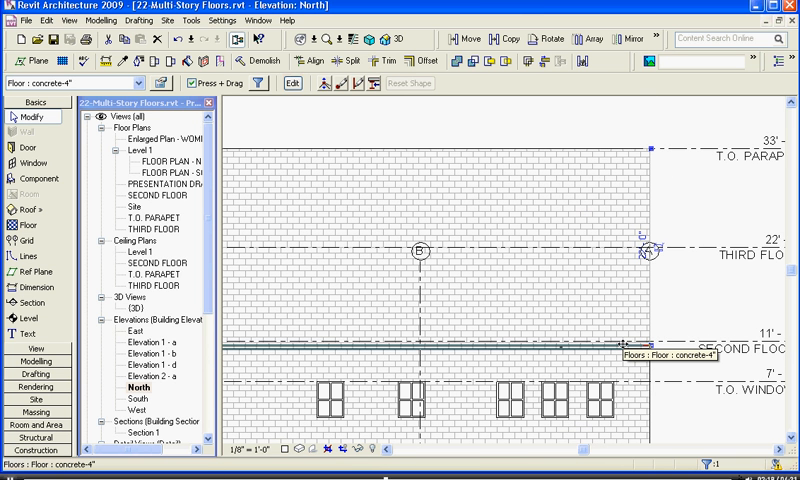
left_click(622, 345)
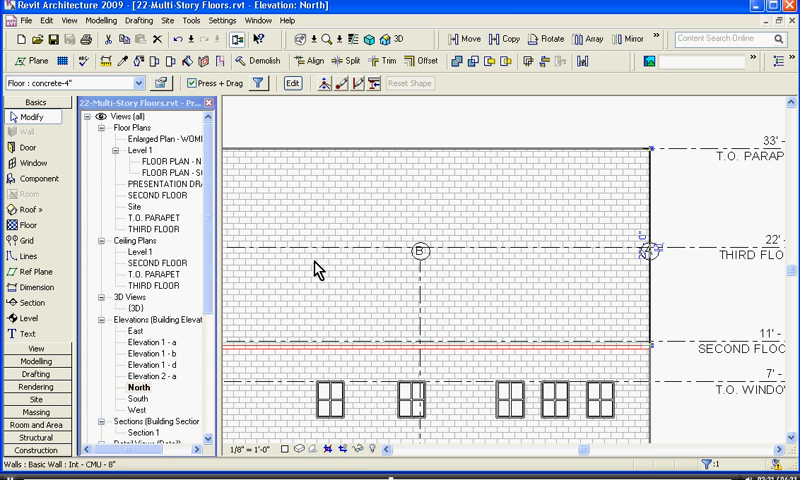
left_click(163, 88)
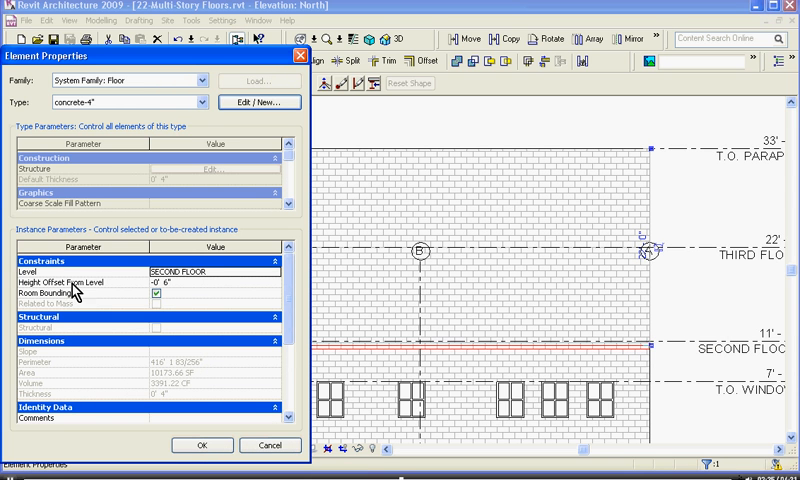
left_click(260, 272)
left_click(275, 272)
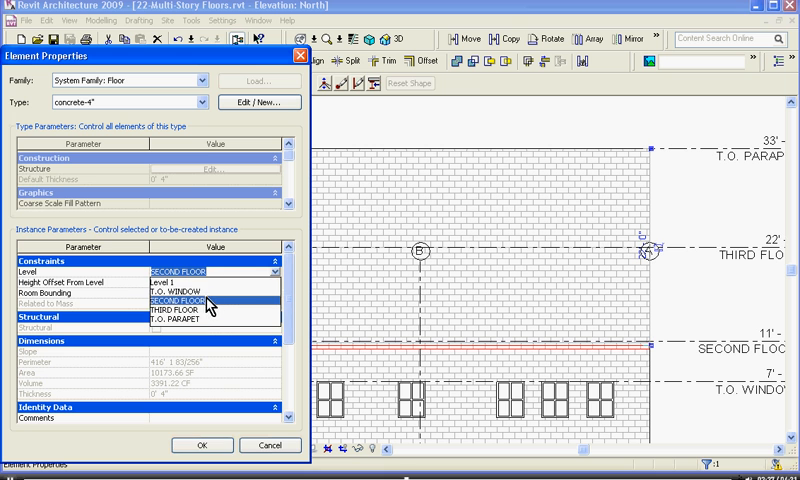
left_click(193, 302)
left_click(203, 445)
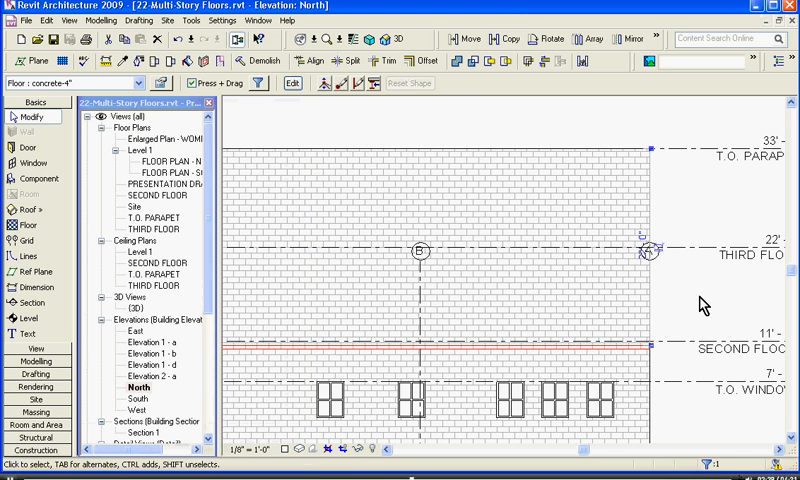
scroll(668, 340, "up", 1)
scroll(666, 345, "up", 1)
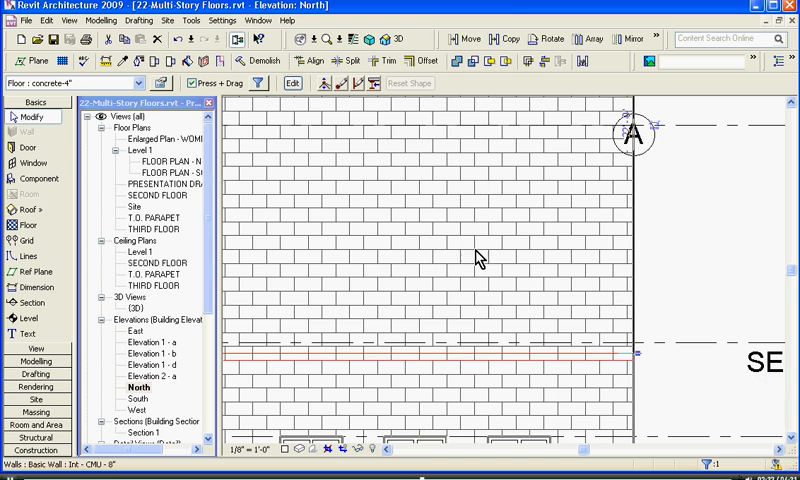
- Align the copied slab's edge to the SECOND FLOOR level line
left_click(317, 63)
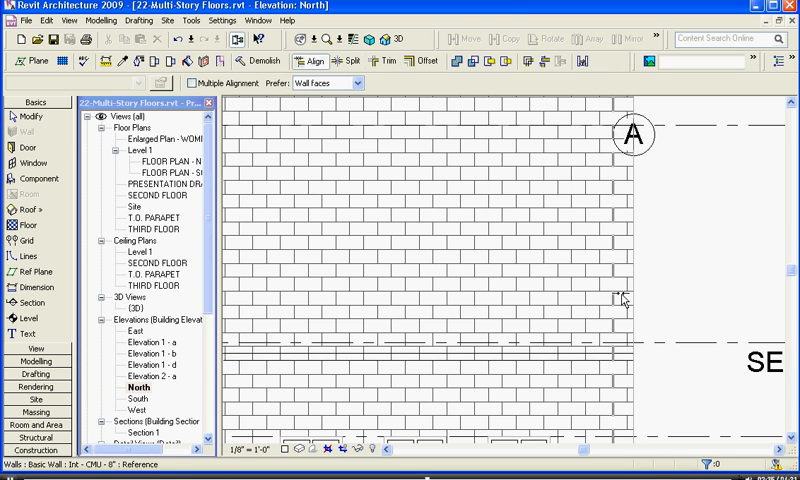
left_click(645, 344)
left_click(598, 356)
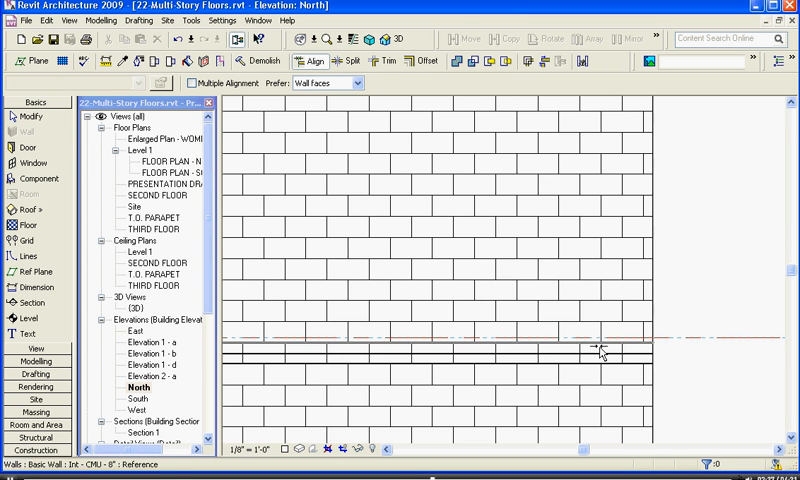
left_click(602, 349)
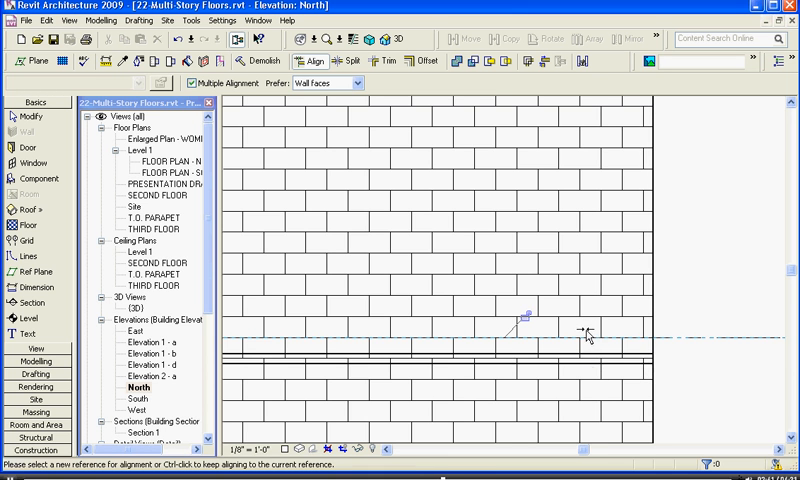
left_click(593, 333)
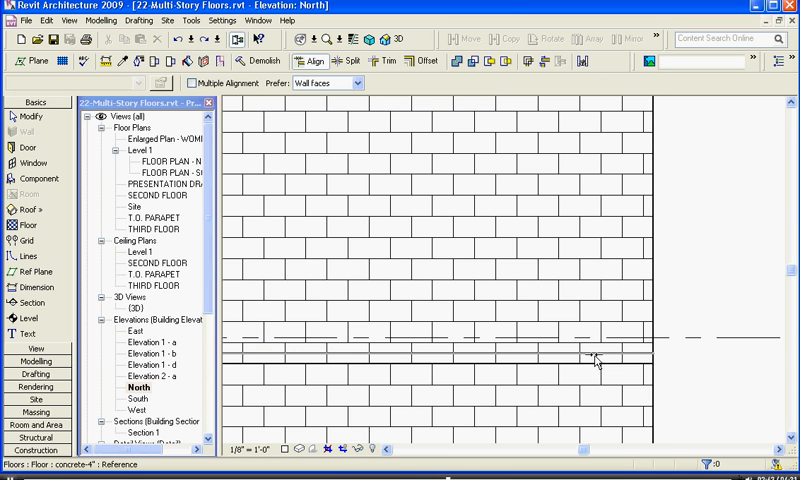
left_click(594, 355)
scroll(590, 356, "up", 1)
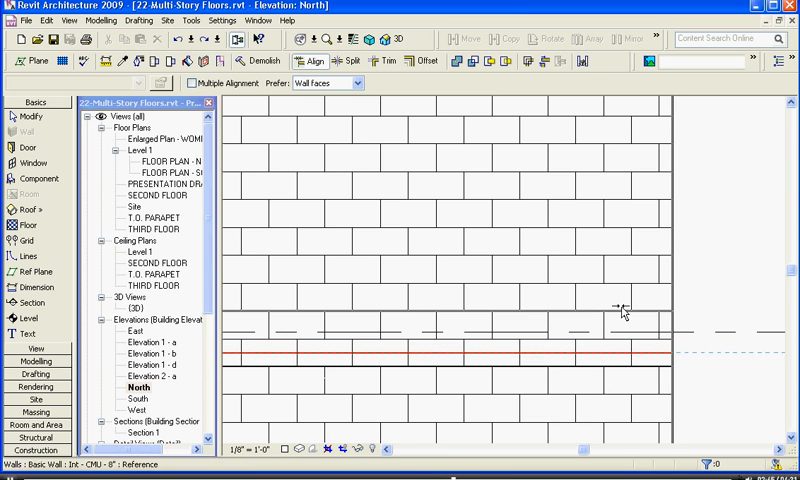
- Lock the slab to the SECOND FLOOR level and select it for the next copy
left_click(684, 332)
left_click(645, 350)
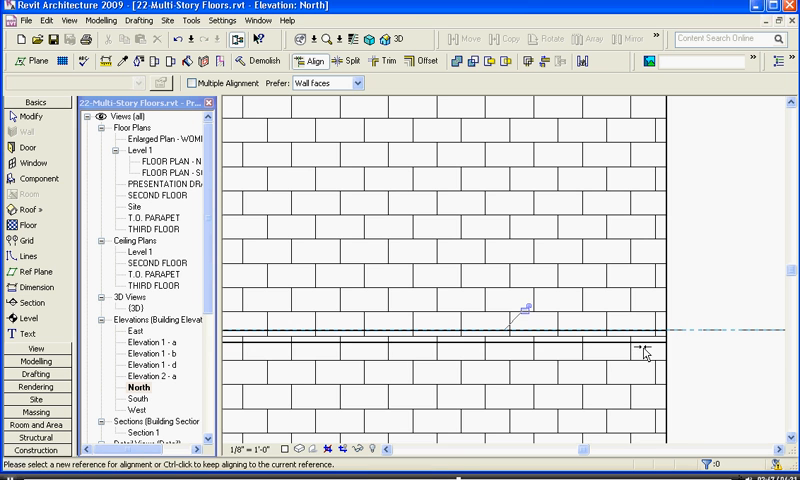
scroll(555, 350, "down", 2)
scroll(558, 340, "up", 2)
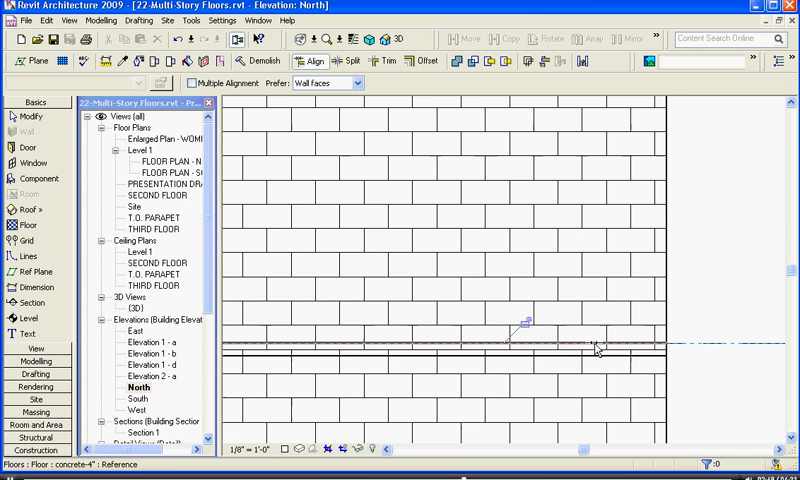
scroll(480, 340, "down", 2)
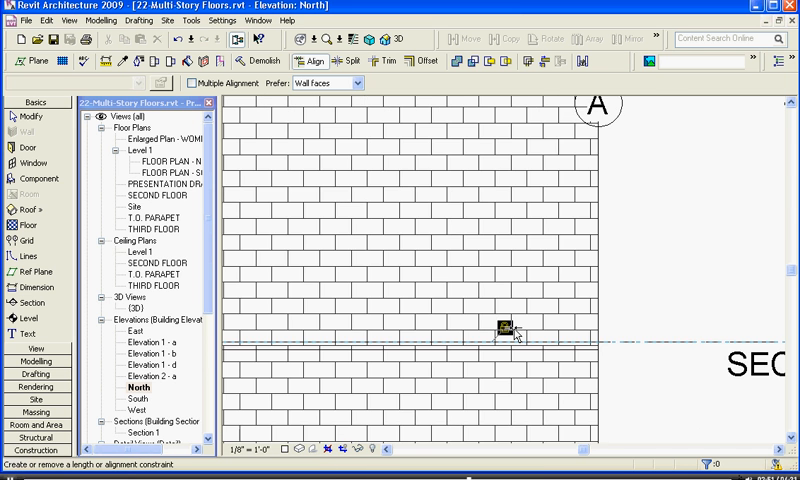
scroll(515, 334, "down", 2)
key("Escape")
key("Escape")
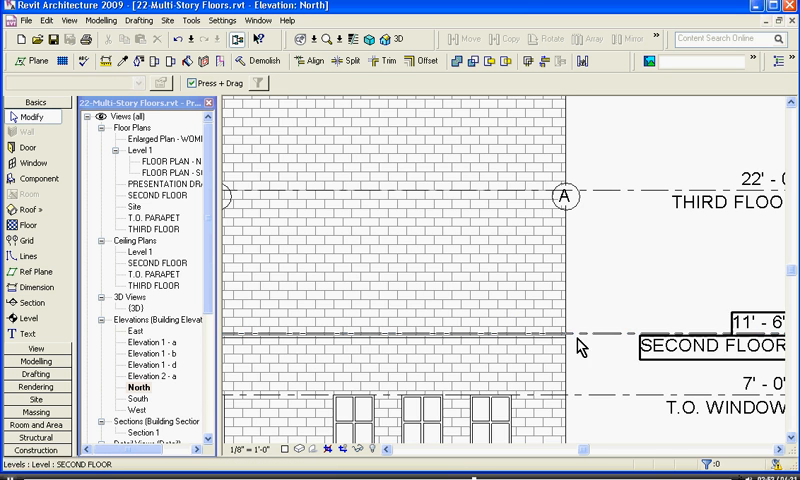
scroll(600, 340, "down", 1)
scroll(643, 332, "down", 1)
scroll(652, 295, "down", 1)
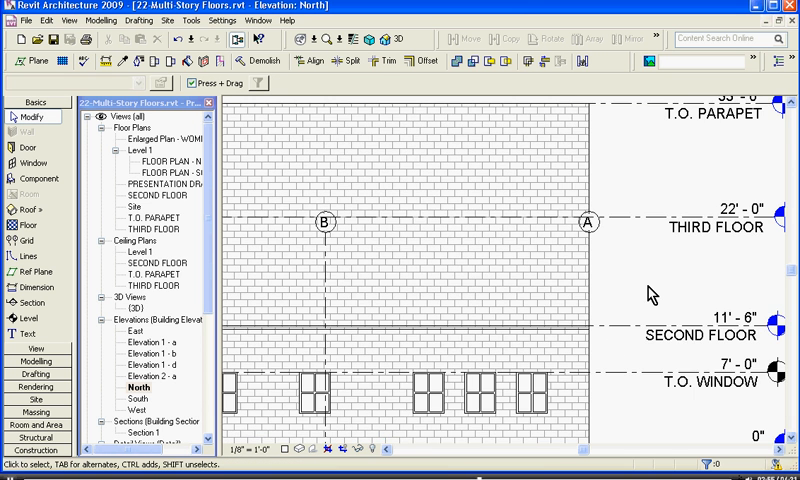
scroll(652, 291, "down", 1)
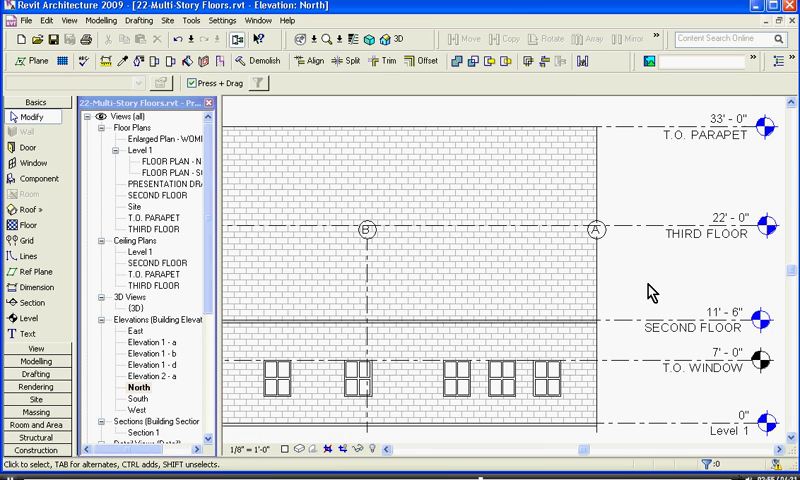
left_click(575, 324)
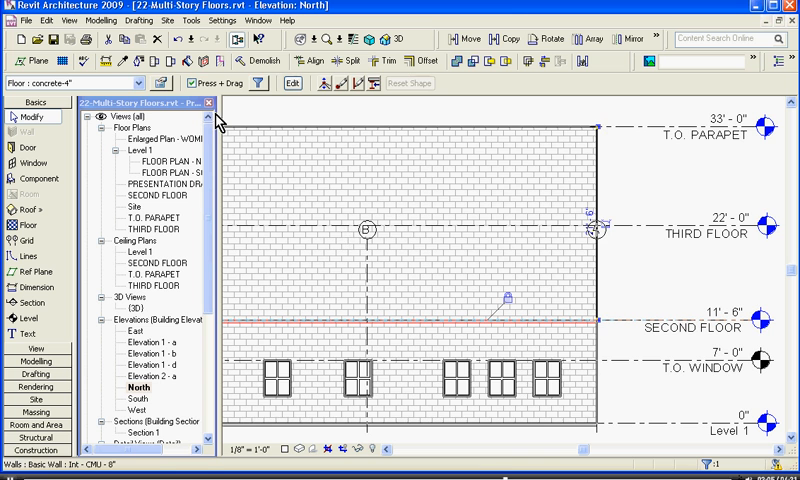
- Copy the second-floor slab upward to the T.O. PARAPET level
left_click(499, 47)
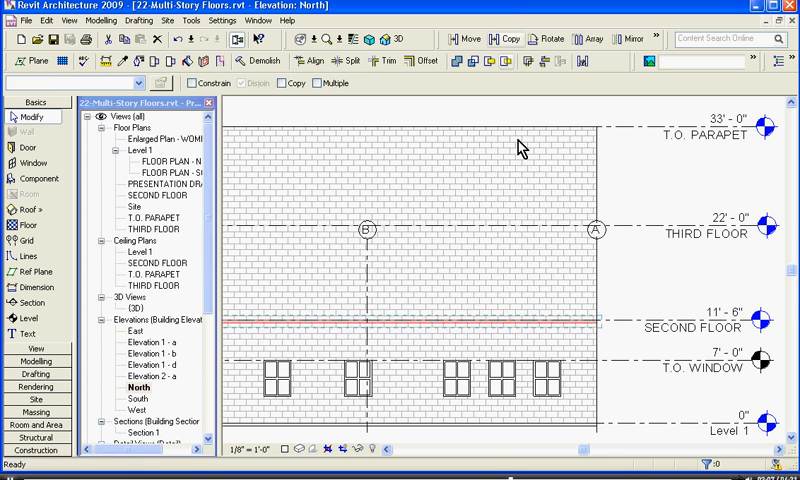
scroll(462, 271, "down", 3)
left_click(680, 300)
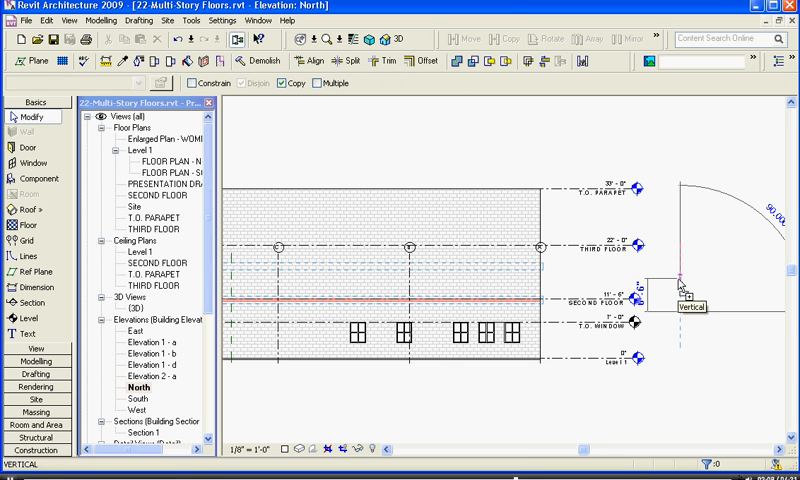
type("33")
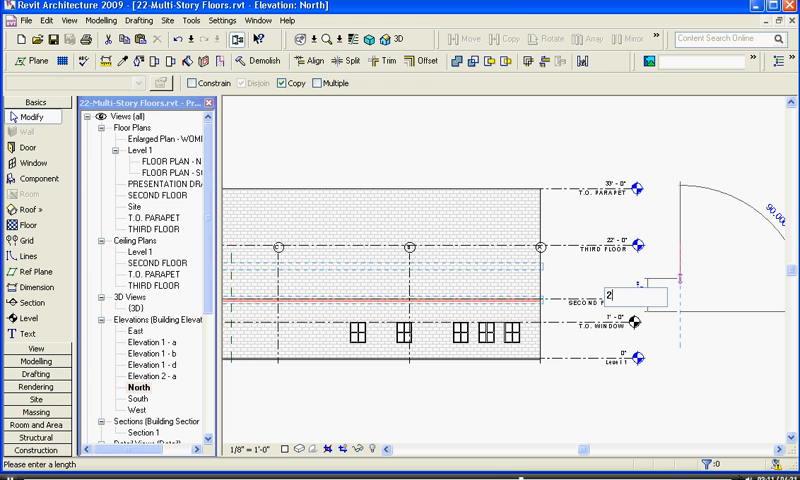
key("Return")
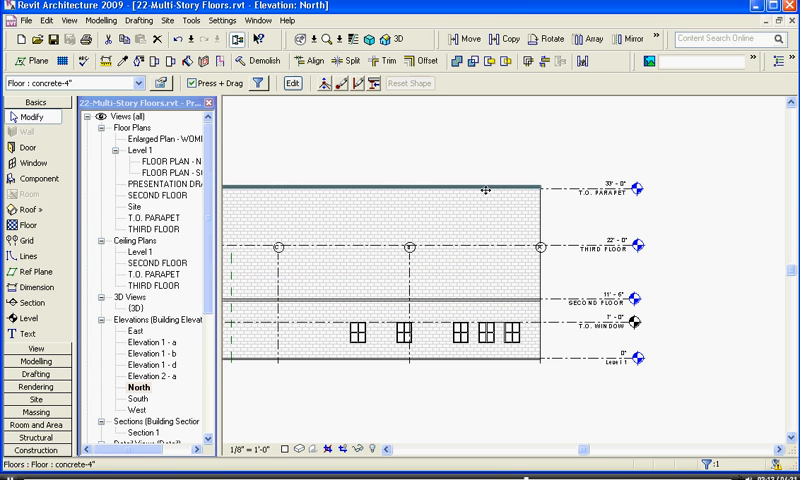
scroll(485, 190, "up", 2)
- Reassign the copied slab's Level to THIRD FLOOR in Element Properties
left_click(554, 185)
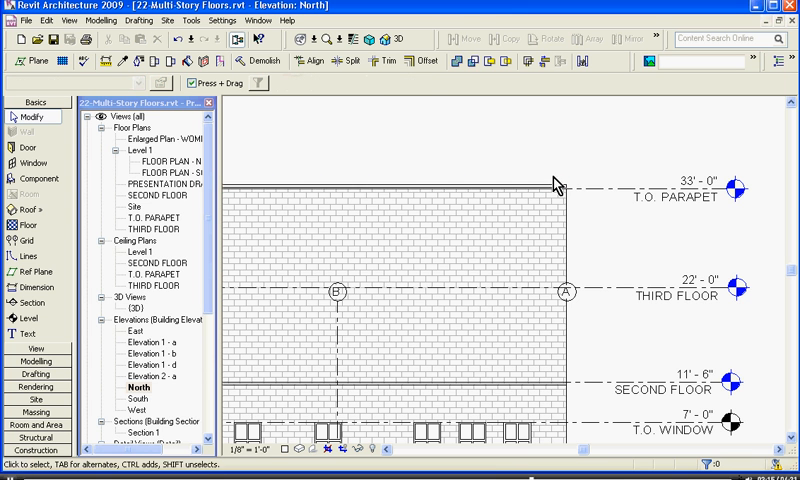
left_click(160, 83)
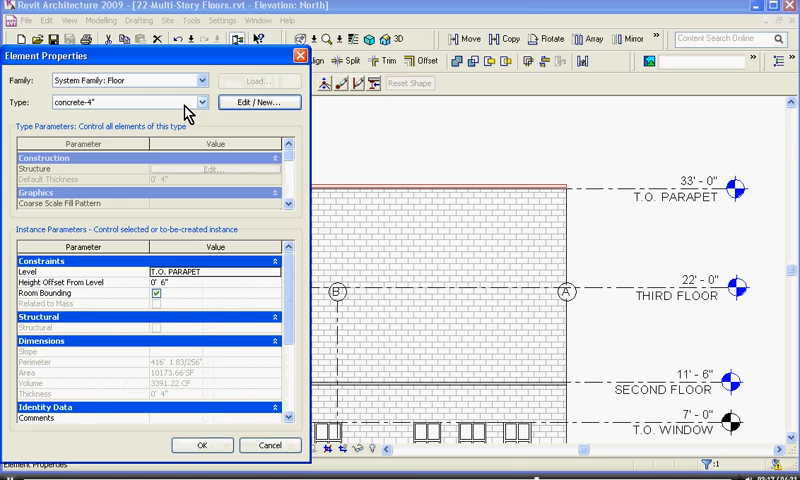
left_click(268, 272)
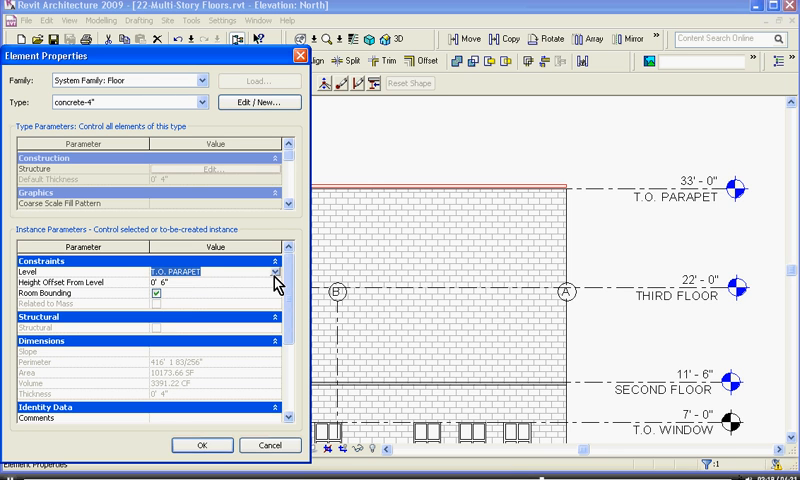
left_click(275, 272)
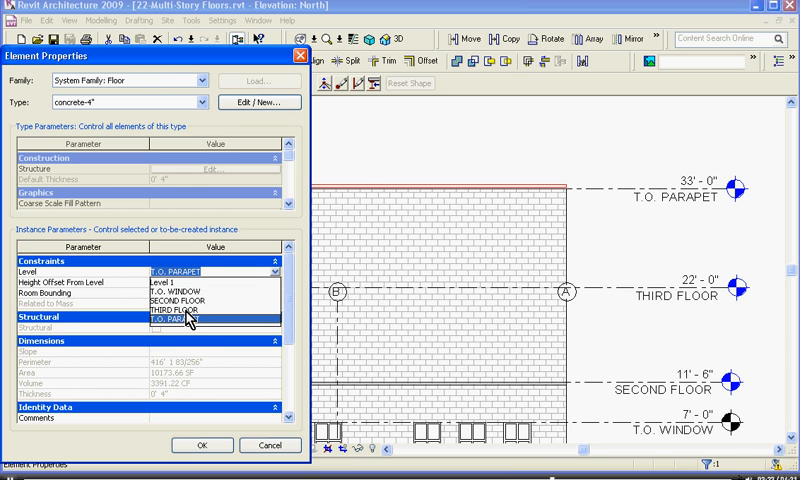
left_click(186, 311)
left_click(214, 444)
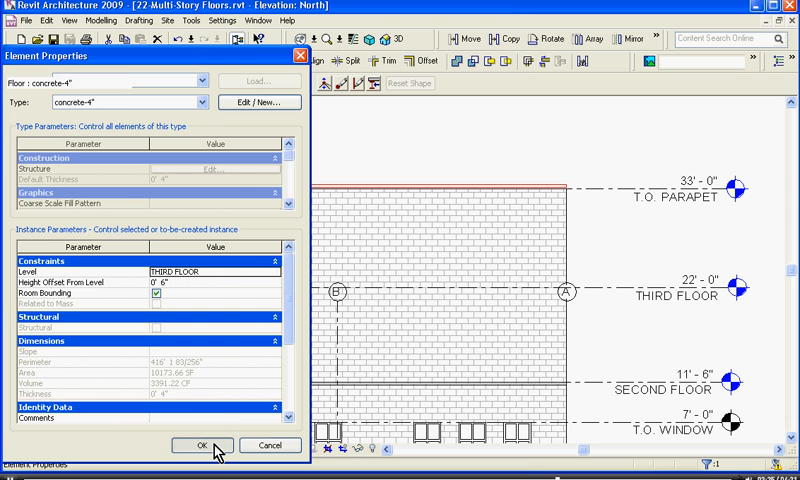
- Align the upper concrete slab to the THIRD FLOOR level line at 22'-0" and lock it
left_click(309, 62)
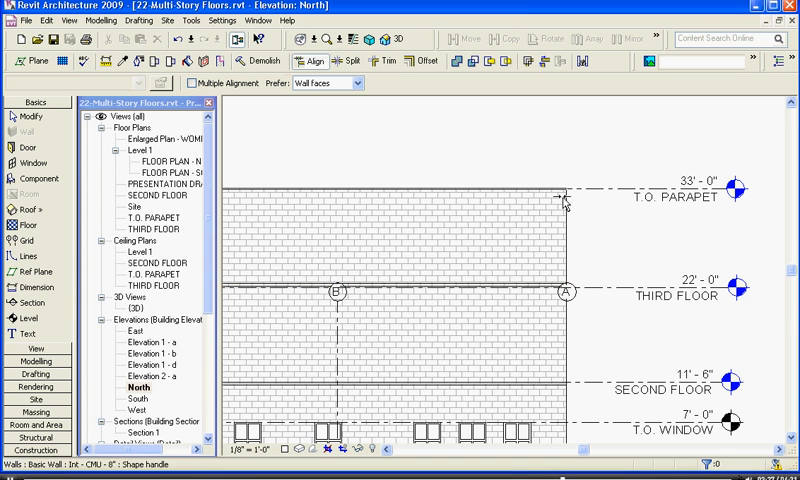
scroll(590, 292, "up", 1)
scroll(590, 292, "up", 1)
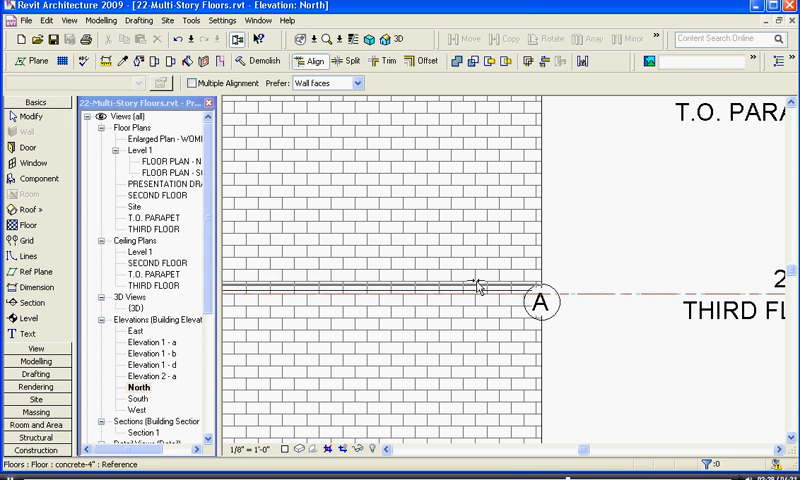
scroll(478, 286, "up", 1)
scroll(490, 290, "up", 1)
scroll(600, 285, "down", 1)
scroll(590, 290, "down", 1)
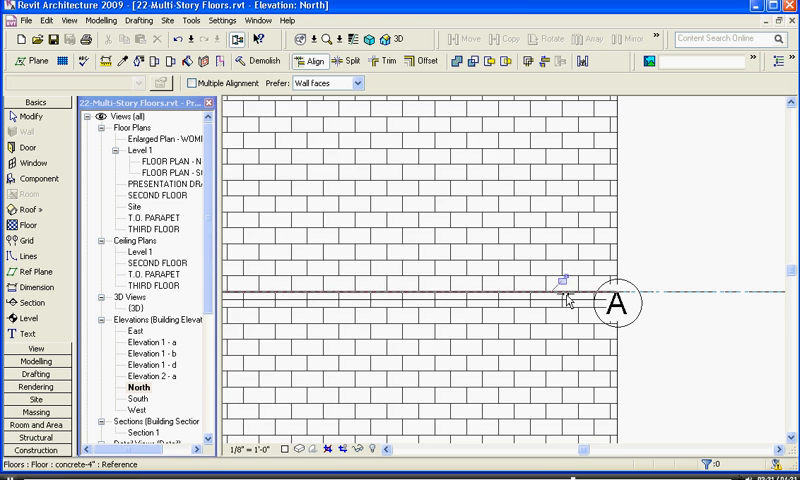
scroll(623, 307, "down", 1)
scroll(553, 320, "down", 2)
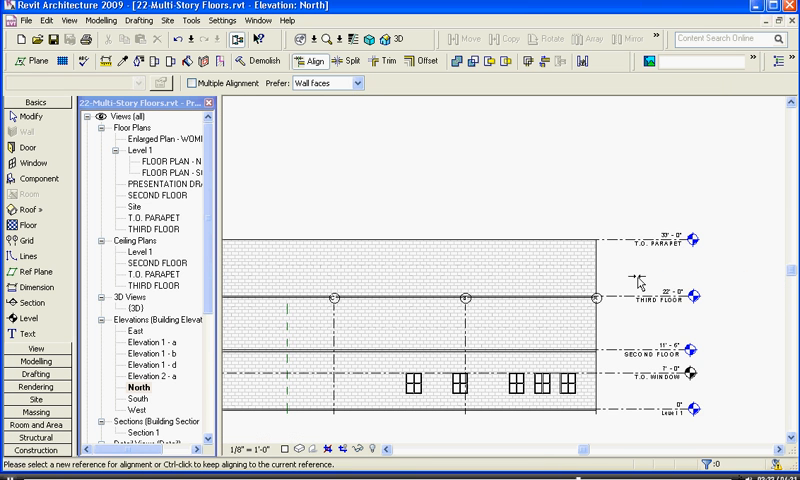
key("Escape")
scroll(632, 285, "up", 2)
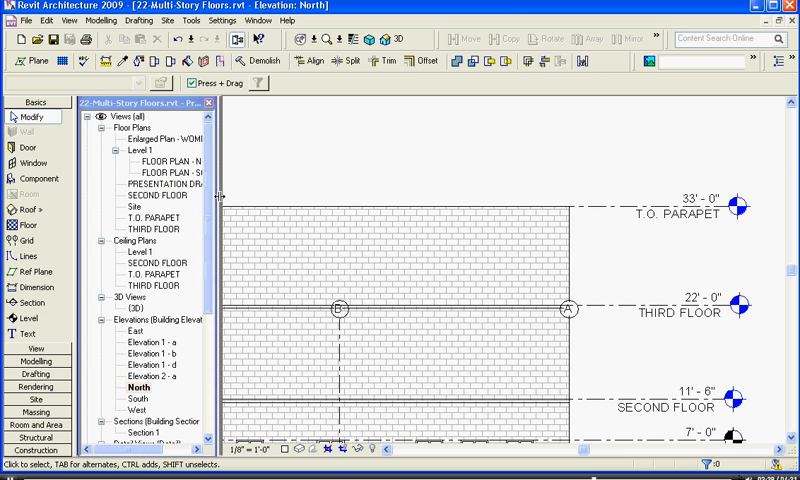
- Widen the project browser, view the SECOND FLOOR ceiling plan, then return to the North elevation
left_click_drag(218, 200, 249, 196)
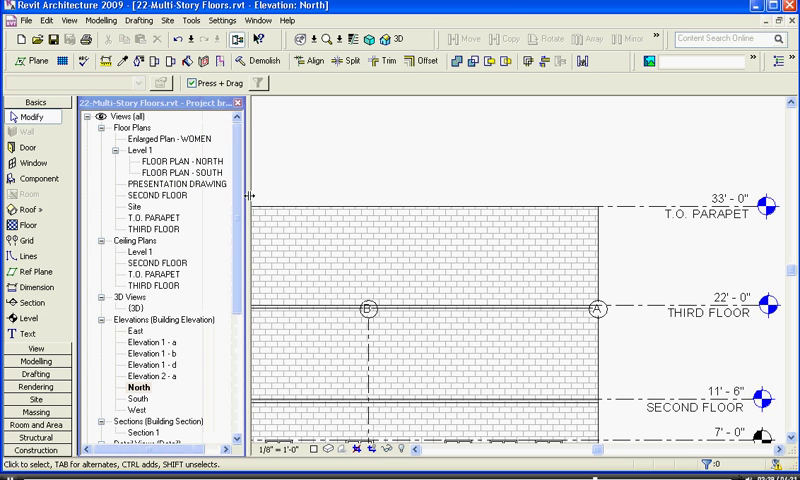
double_click(174, 266)
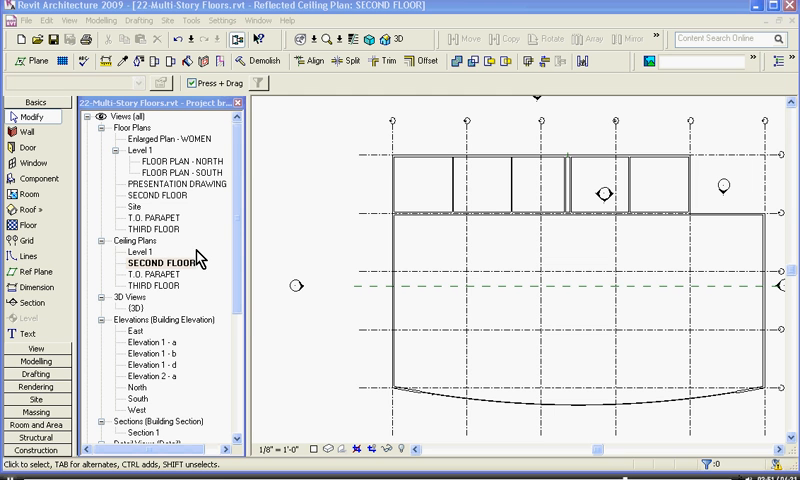
double_click(140, 388)
scroll(661, 286, "down", 3)
scroll(707, 300, "down", 2)
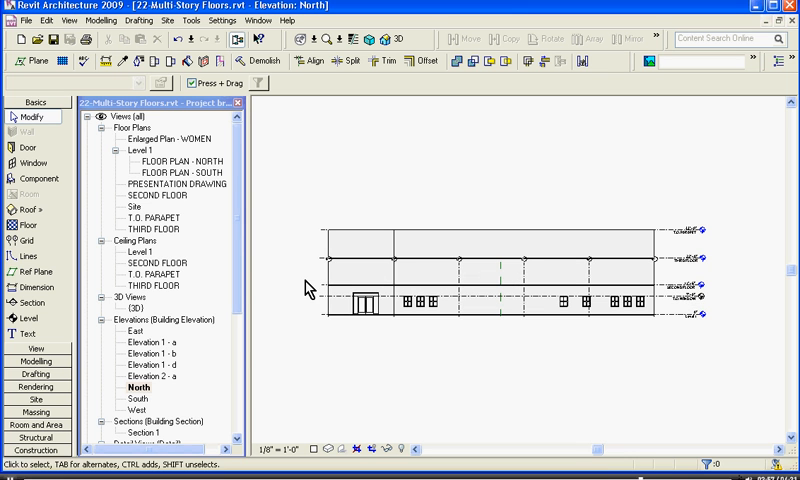
- Box-select the ground floor and filter the selection down to the eight Windows only
left_click_drag(302, 278, 714, 339)
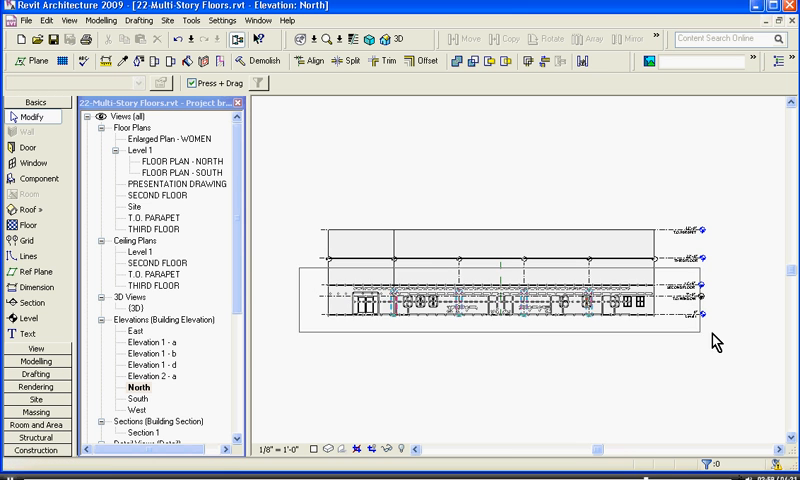
left_click(258, 83)
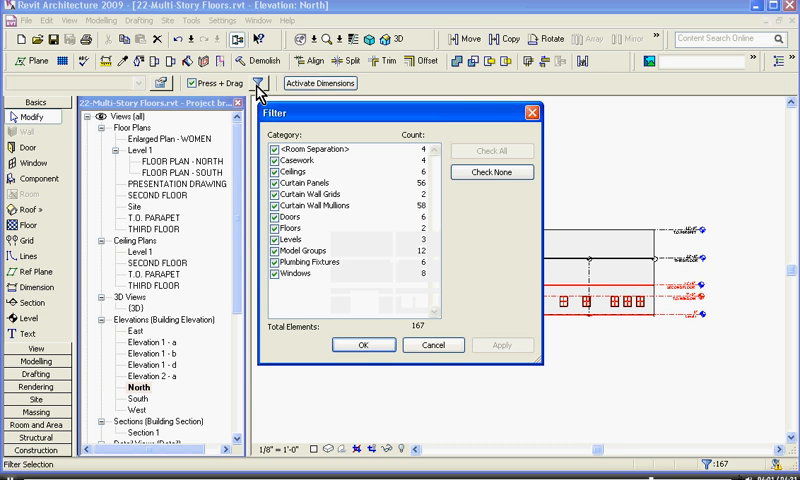
left_click(491, 172)
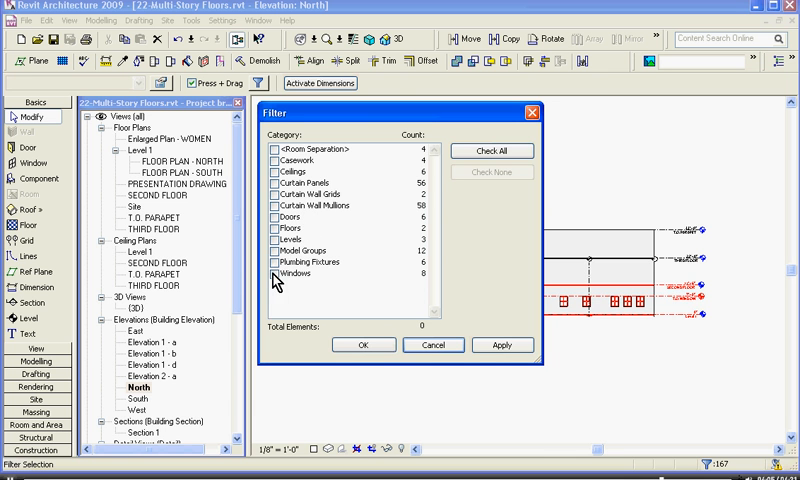
left_click(274, 274)
left_click(352, 343)
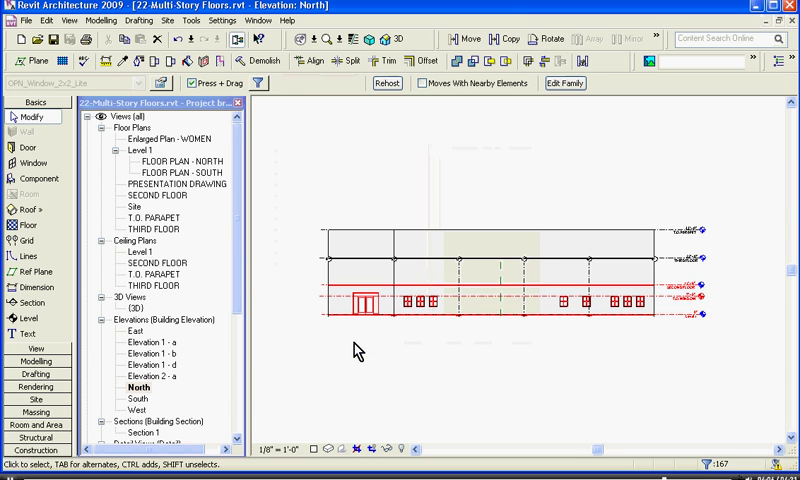
- Copy the eight selected windows one floor up onto the second floor
left_click(510, 45)
left_click(293, 290)
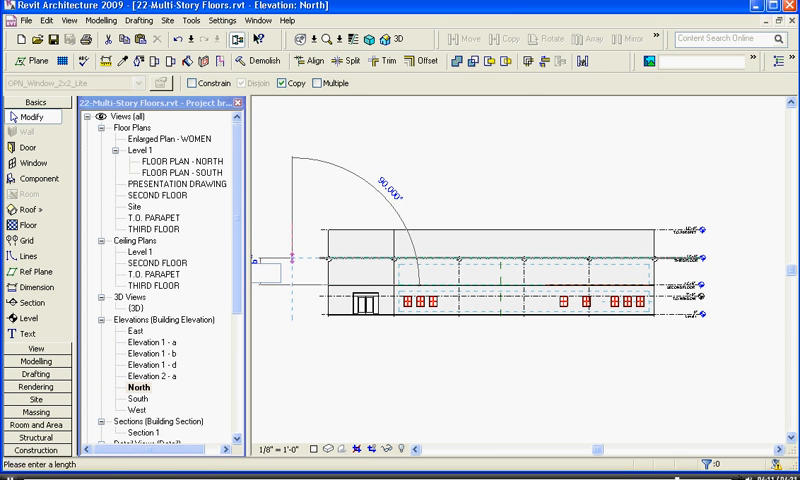
left_click(294, 263)
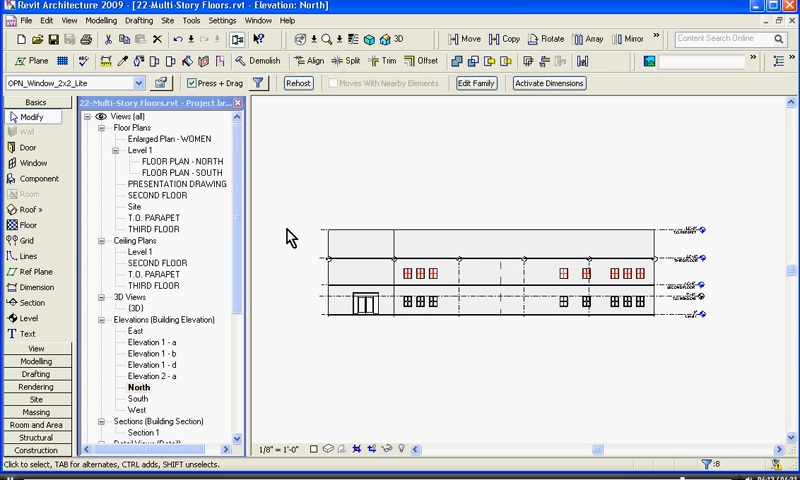
- Confirm in Element Properties that the copied windows' Level is SECOND FLOOR
left_click(161, 83)
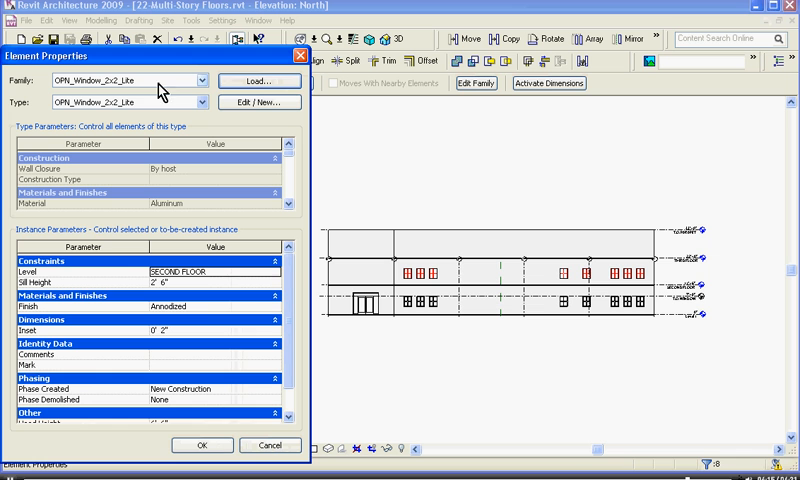
left_click(265, 272)
left_click(274, 271)
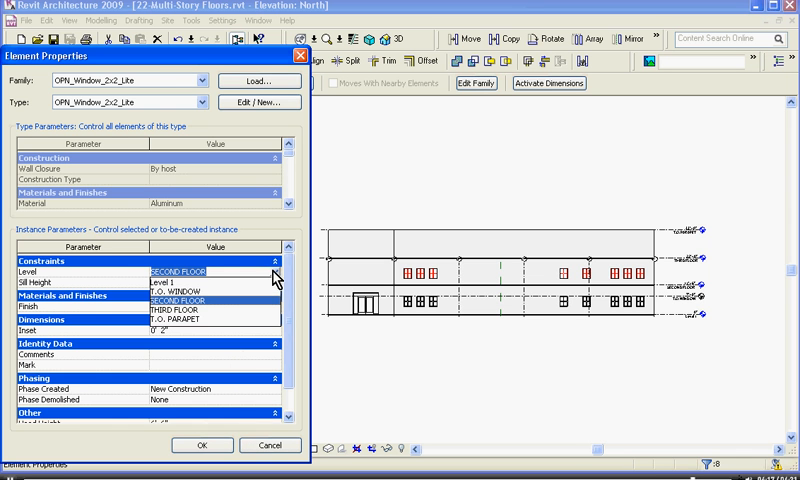
left_click(207, 305)
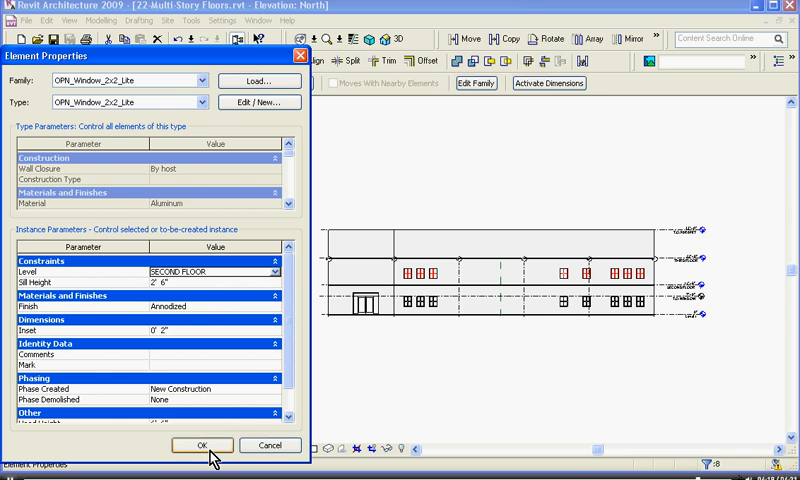
left_click(202, 445)
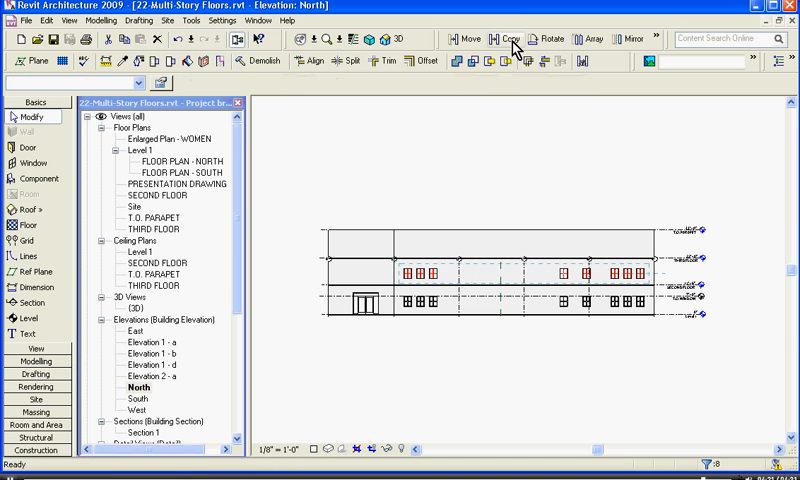
- Copy the windows up again onto the top floor at the THIRD FLOOR level
left_click(509, 39)
left_click(292, 284)
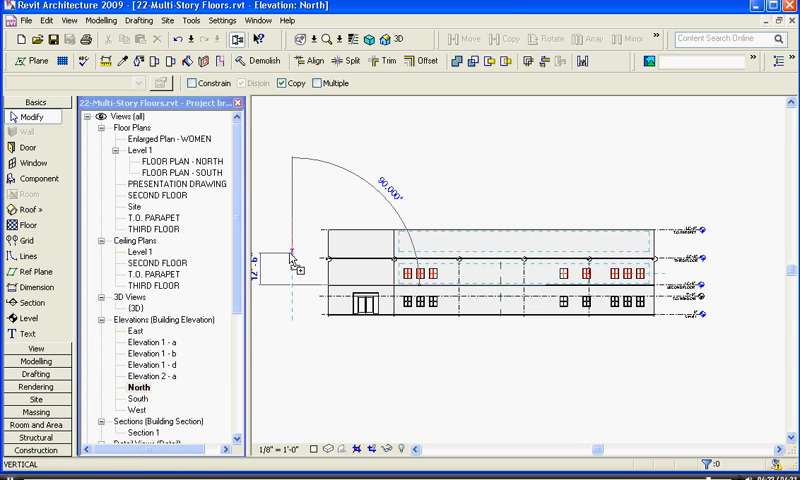
type("1")
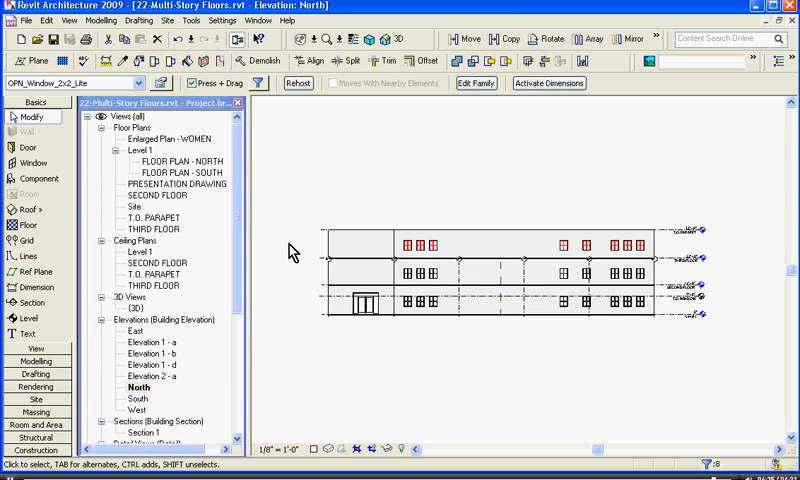
left_click(161, 83)
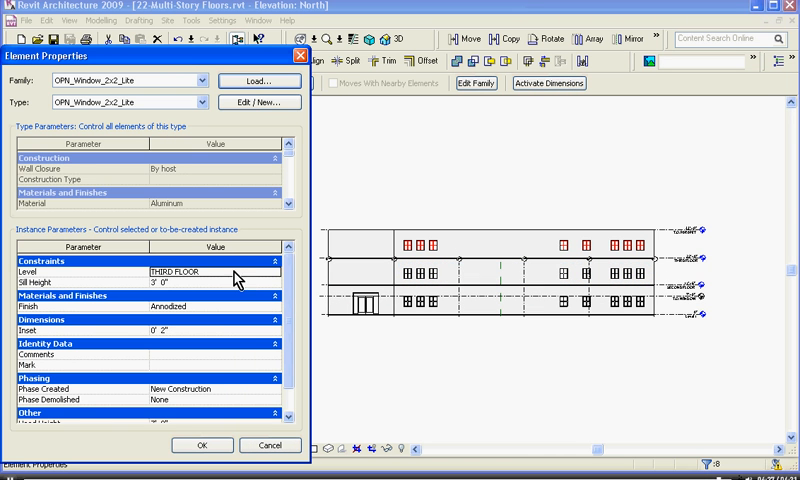